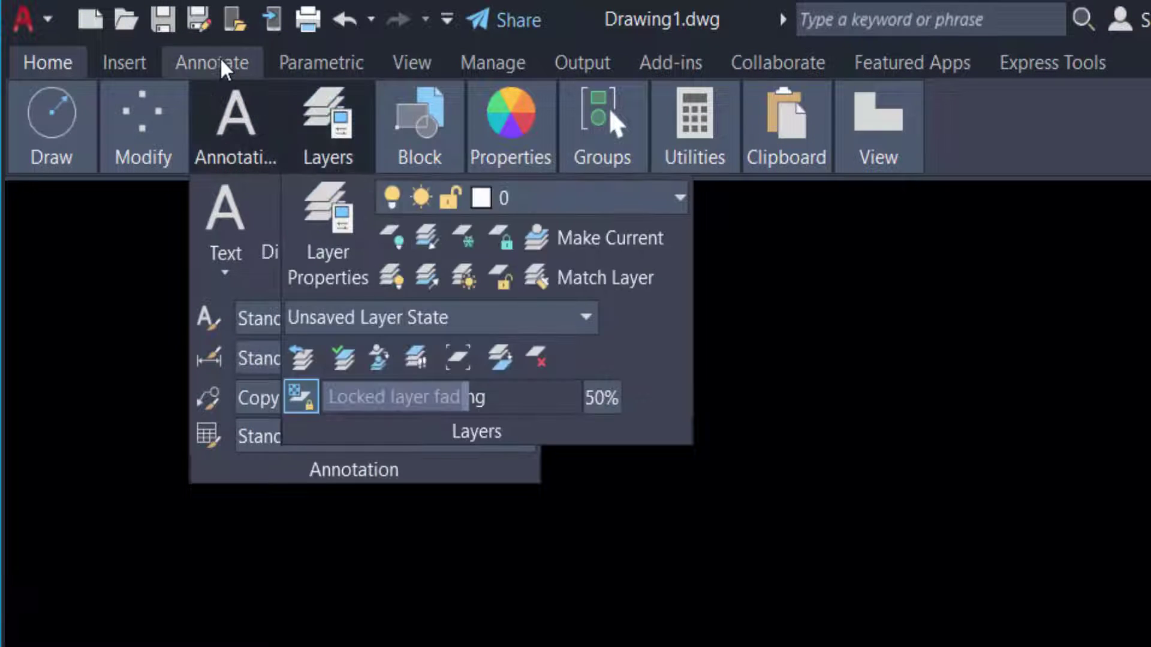
# - Show the Annotate tab and expand the Leaders panel's multileader style list
pyautogui.click(225, 63)
pyautogui.moveTo(328, 126)
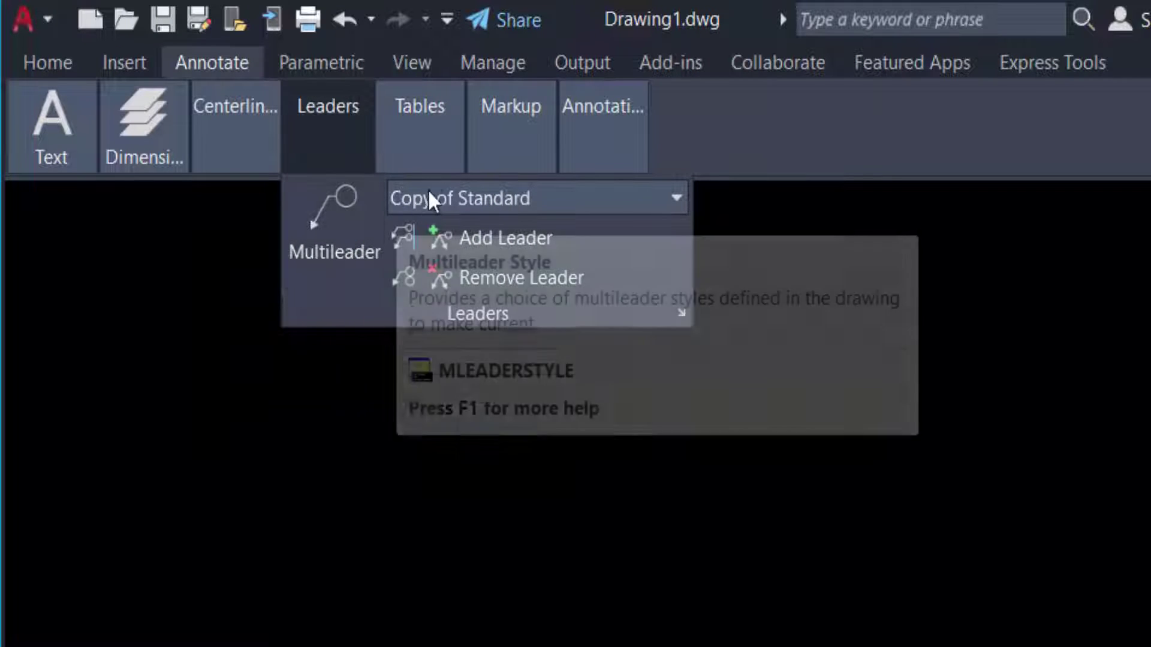
pyautogui.click(567, 193)
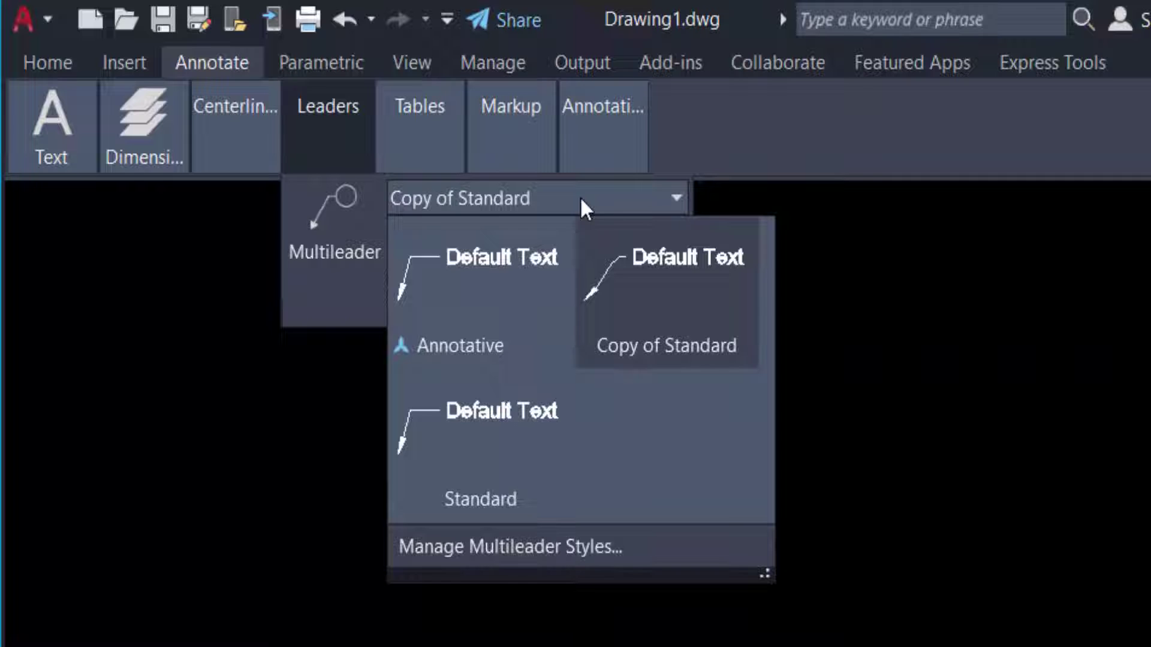
# - Open Manage Multileader Styles and start a new style based on Copy of Standard
pyautogui.click(488, 548)
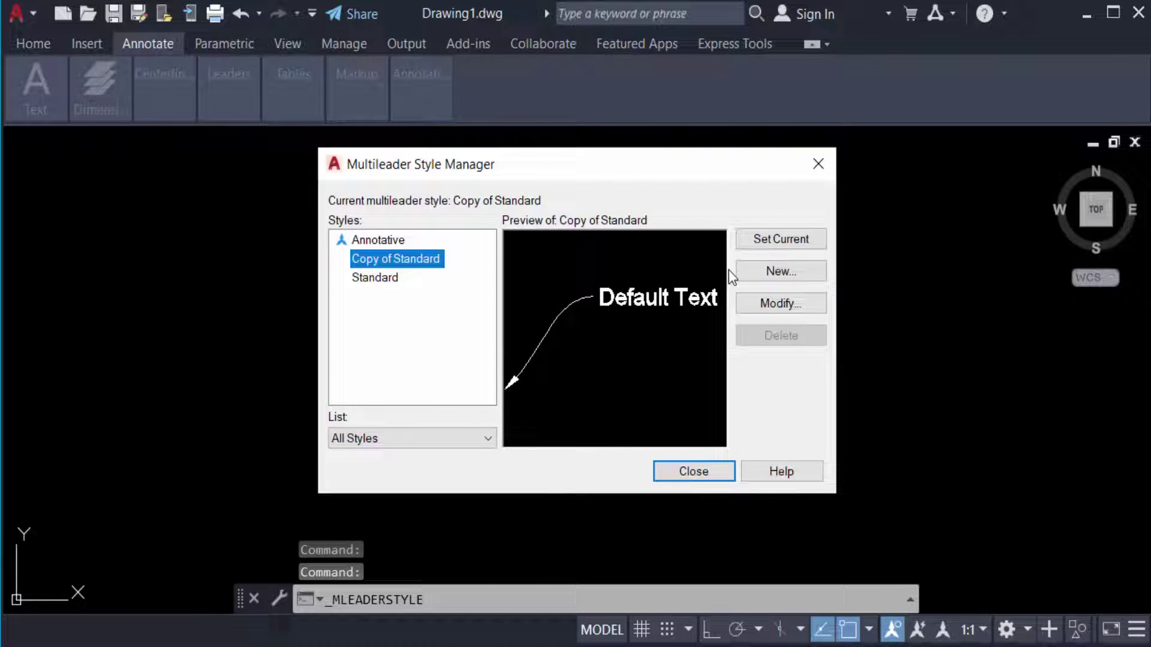
pyautogui.click(770, 272)
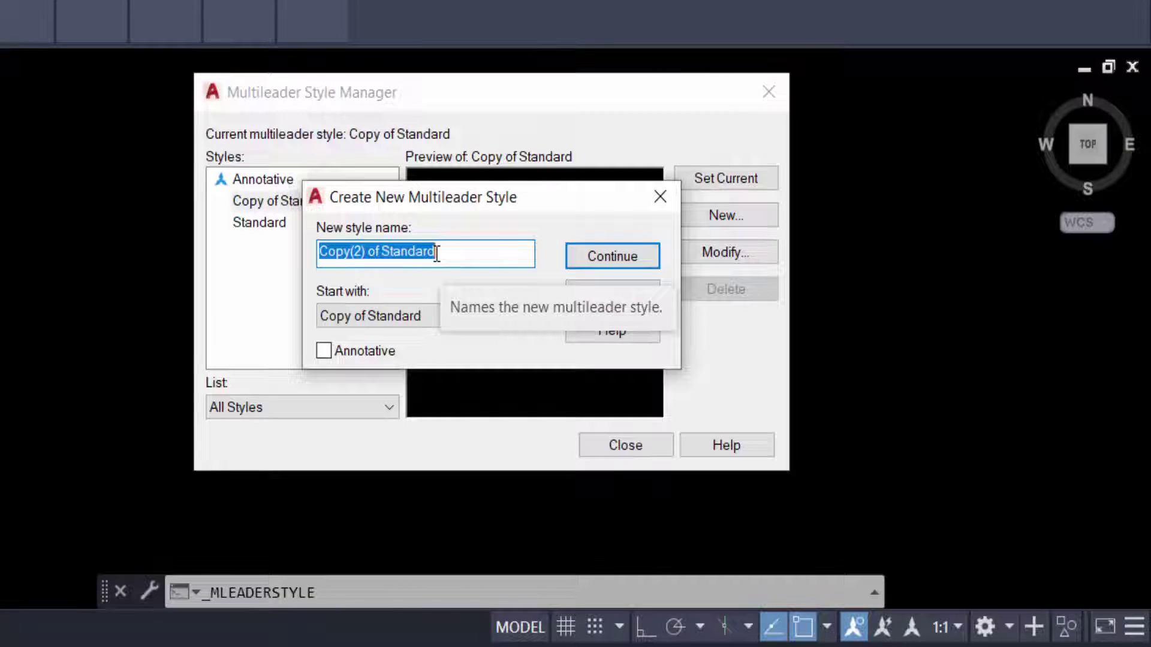
pyautogui.write('new4')
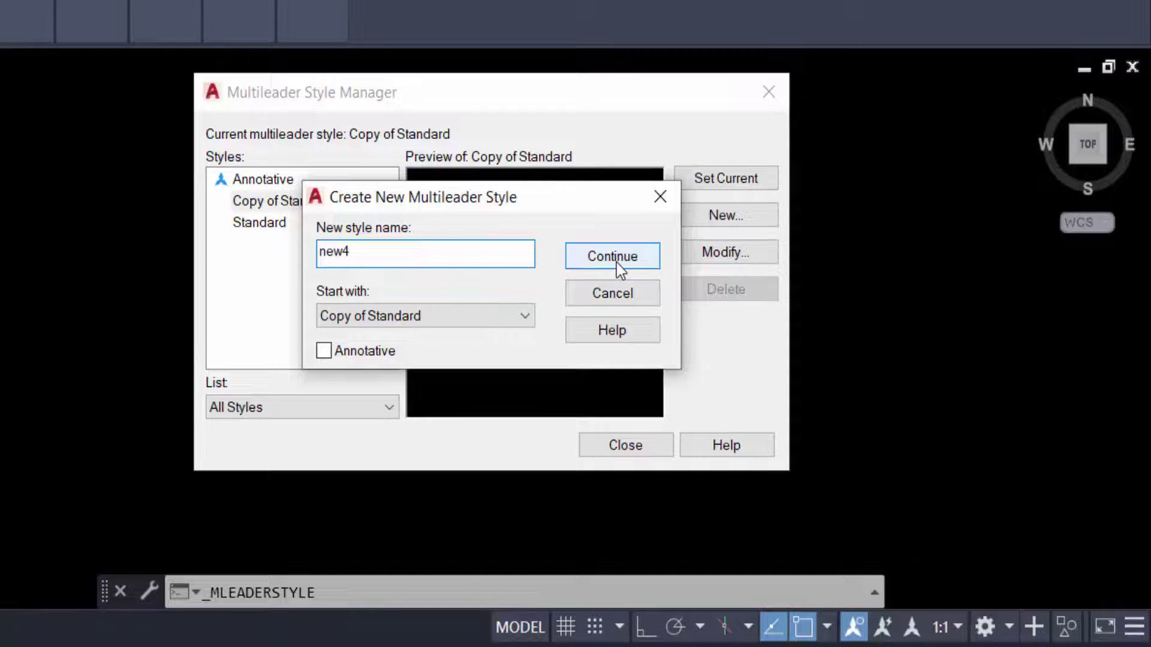
# - Give new4 a Spline, Cyan, ByBlock, 0.60 mm leader with arrowhead size 0.75
pyautogui.click(615, 262)
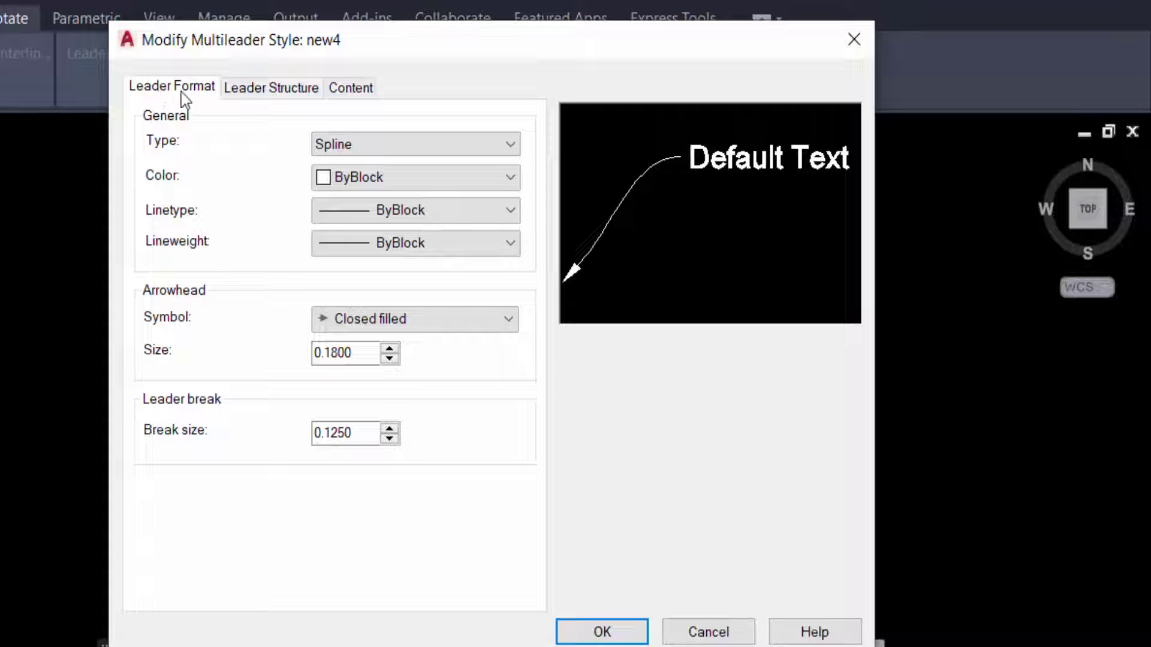
pyautogui.click(349, 146)
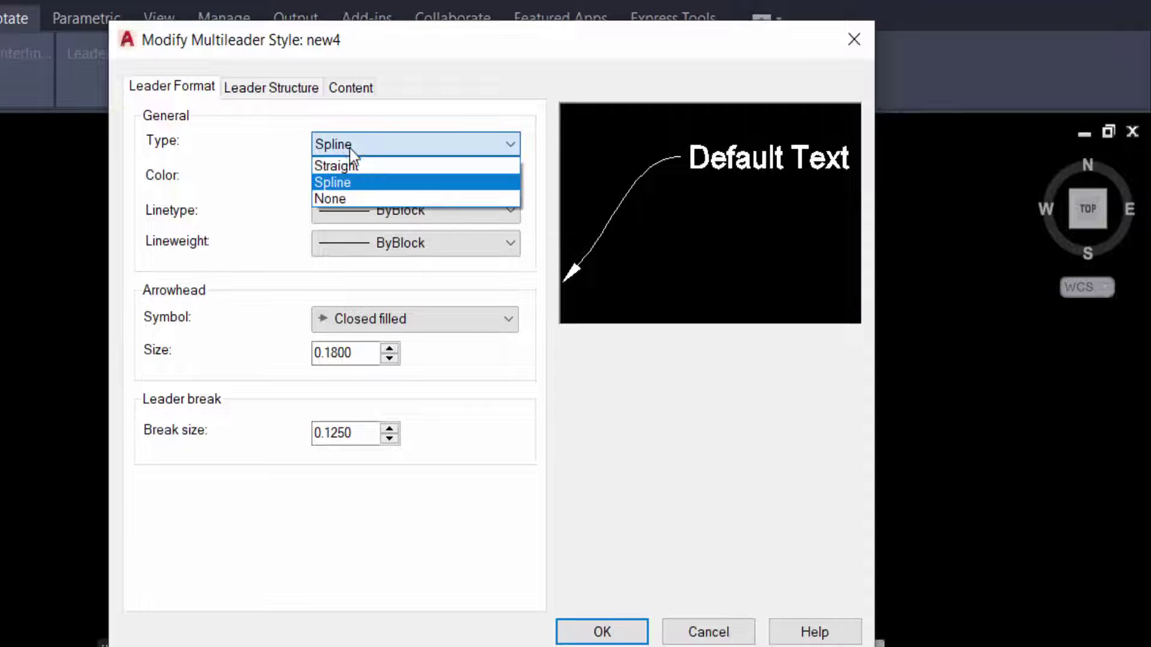
pyautogui.click(340, 184)
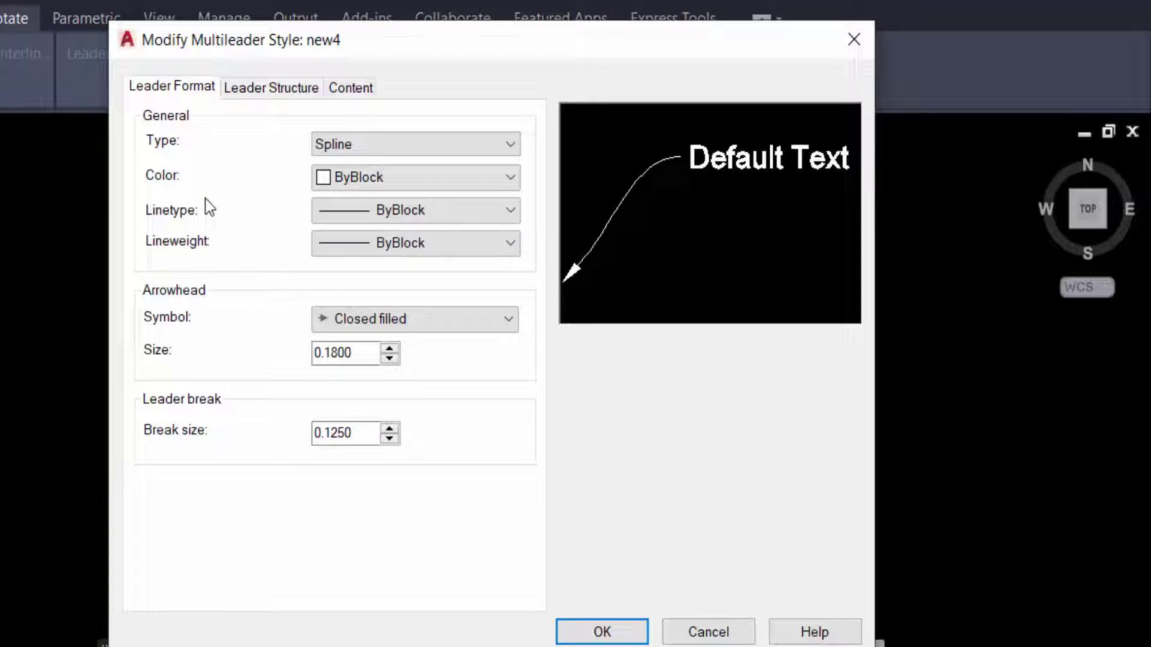
pyautogui.click(393, 180)
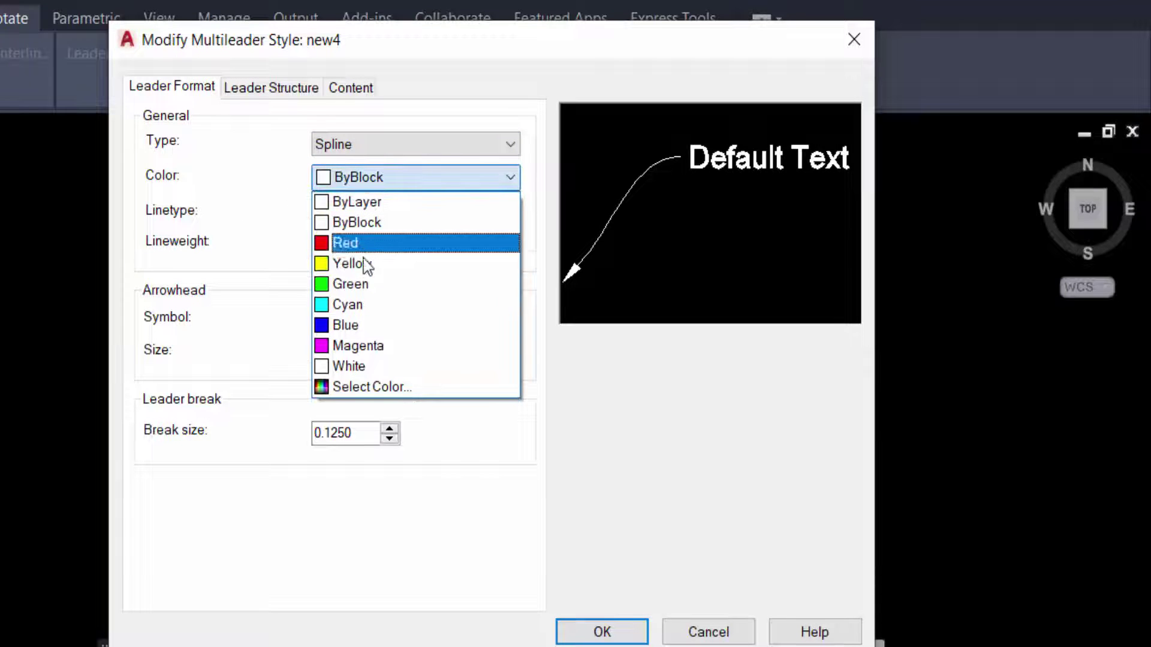
pyautogui.click(367, 308)
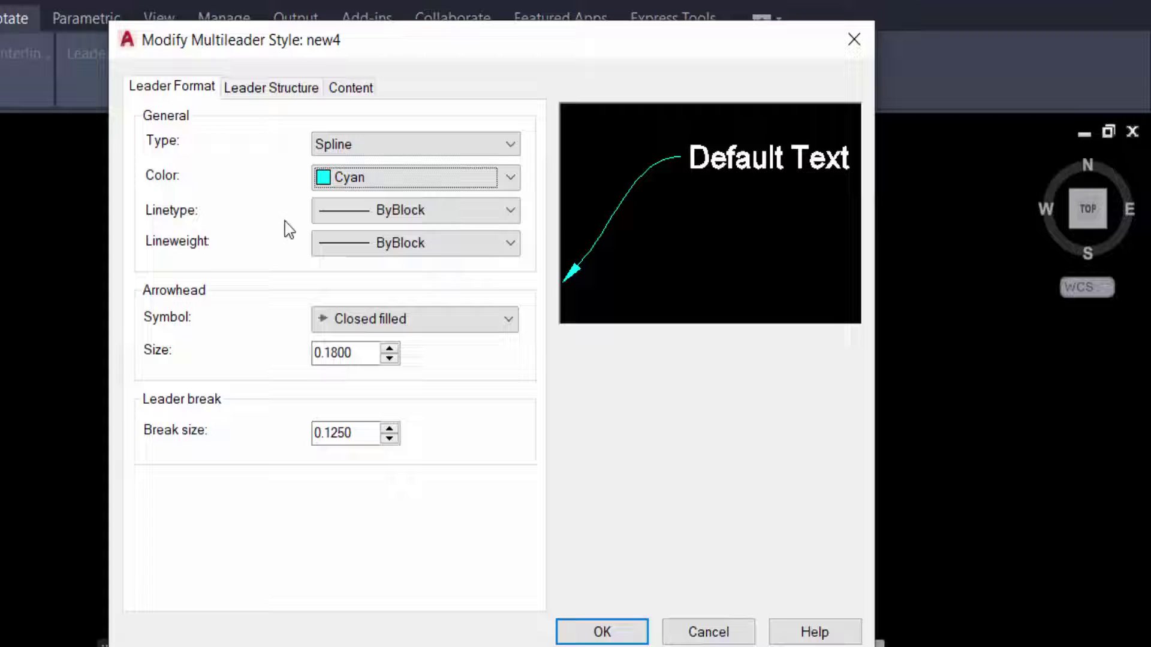
pyautogui.click(414, 216)
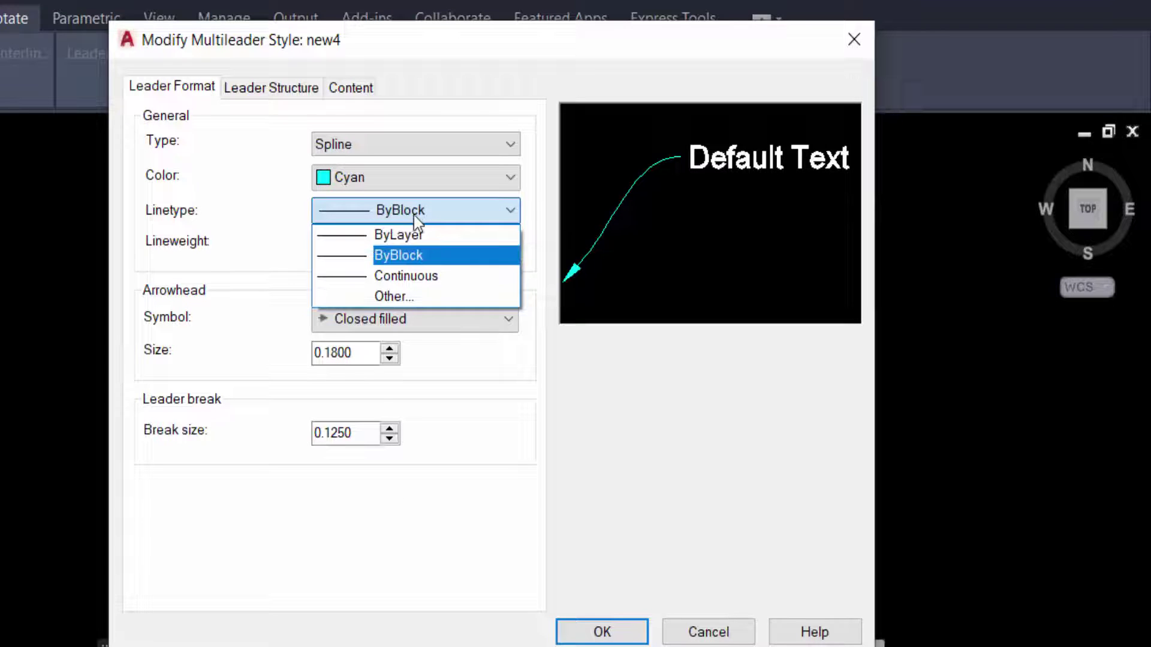
pyautogui.click(410, 257)
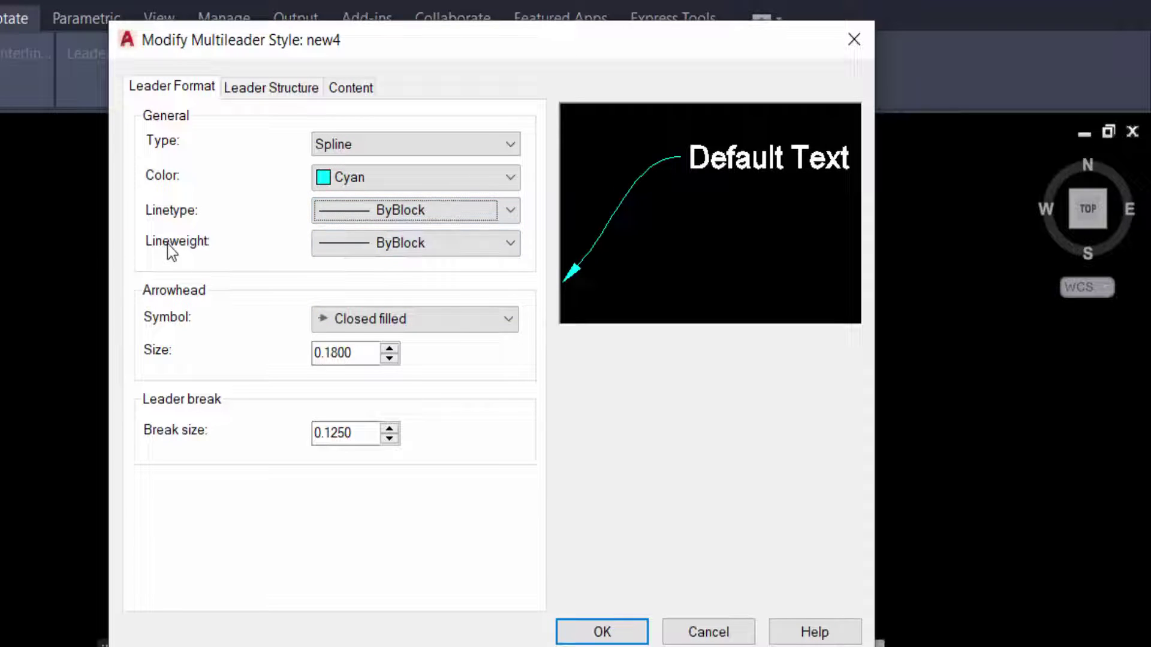
pyautogui.click(361, 242)
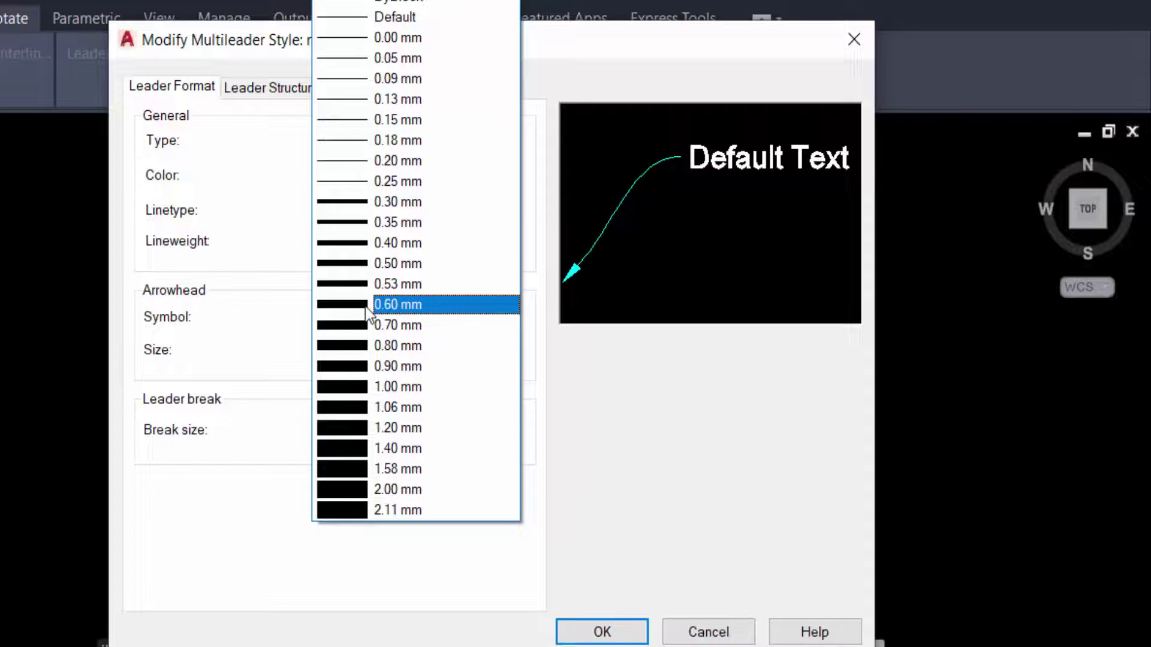
pyautogui.click(365, 306)
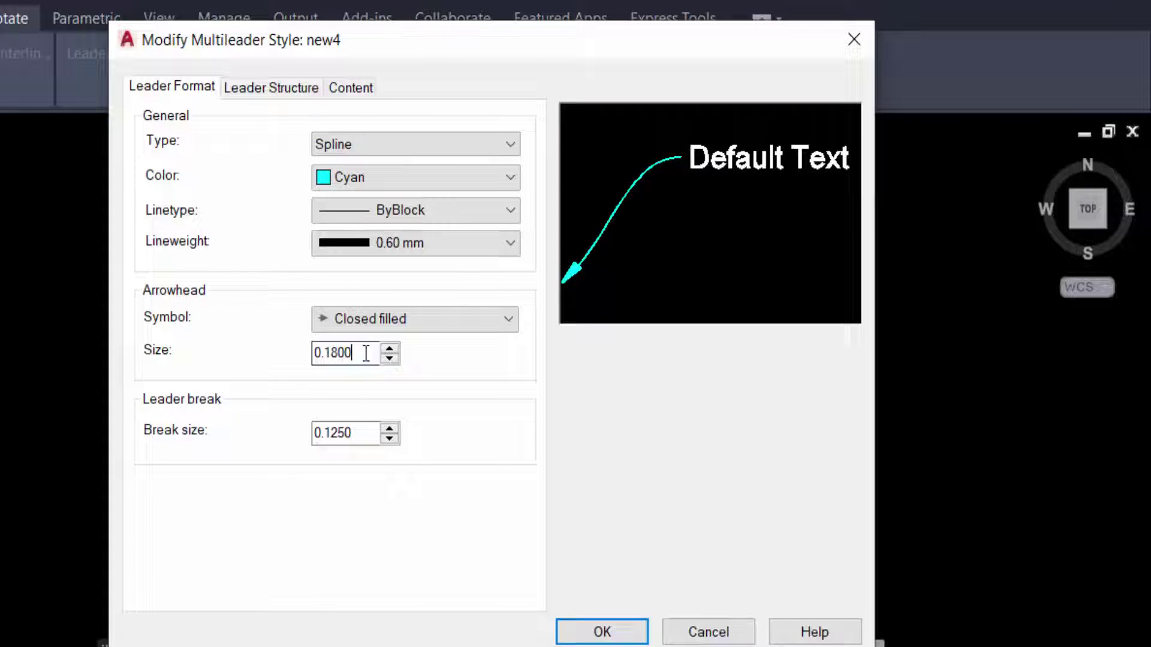
pyautogui.moveTo(378, 352); pyautogui.dragTo(298, 353)
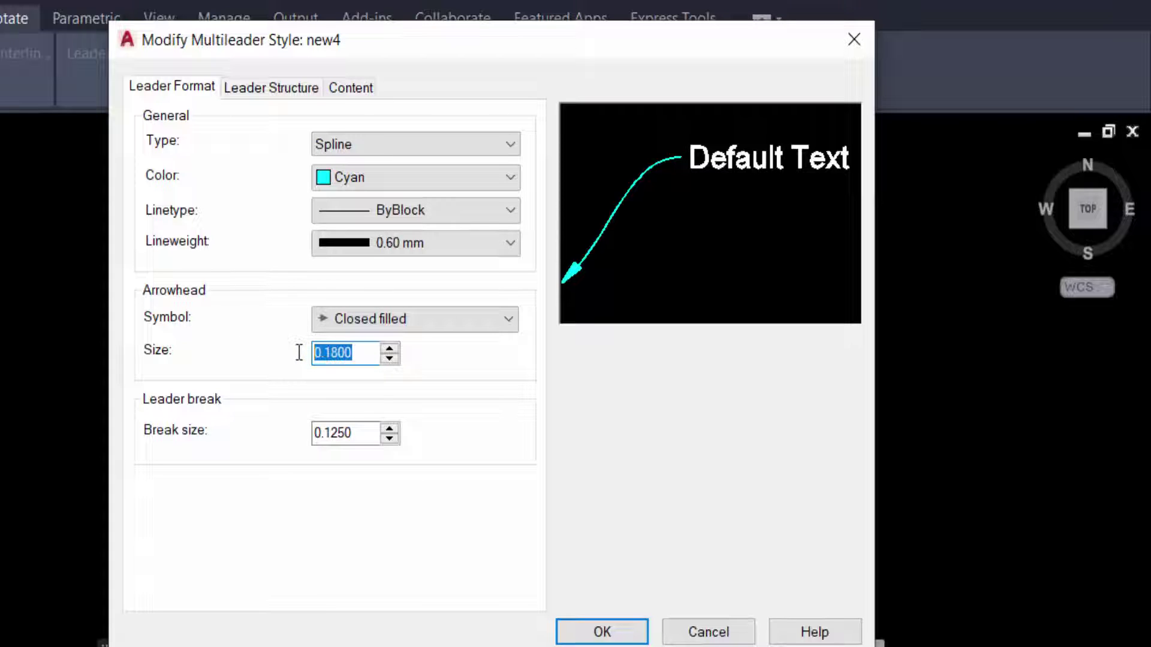
pyautogui.write('0.75')
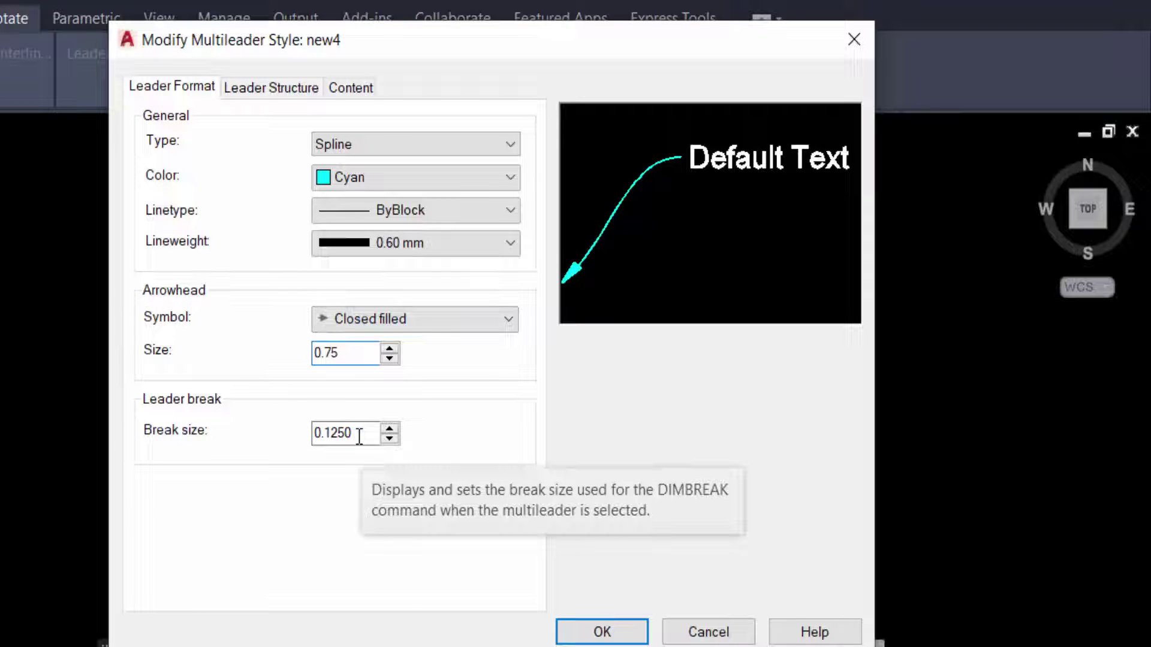
# - Constrain new4's first segment to 30° and second to 45°, then save and close
pyautogui.click(262, 90)
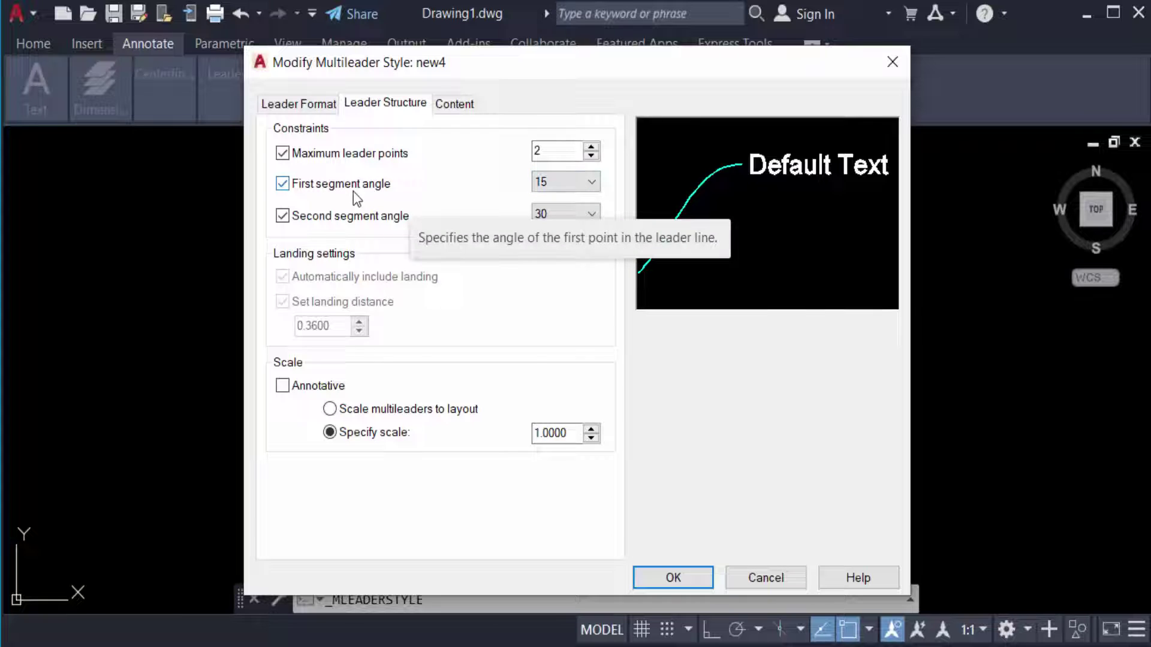
pyautogui.click(568, 189)
pyautogui.click(555, 233)
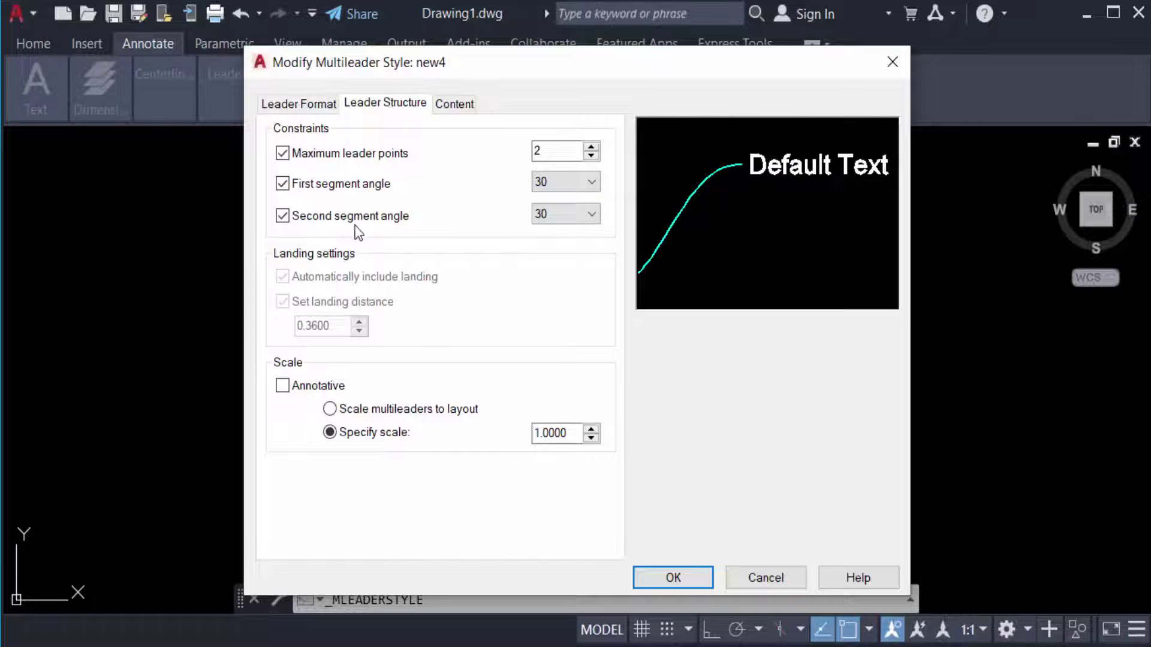
pyautogui.click(562, 215)
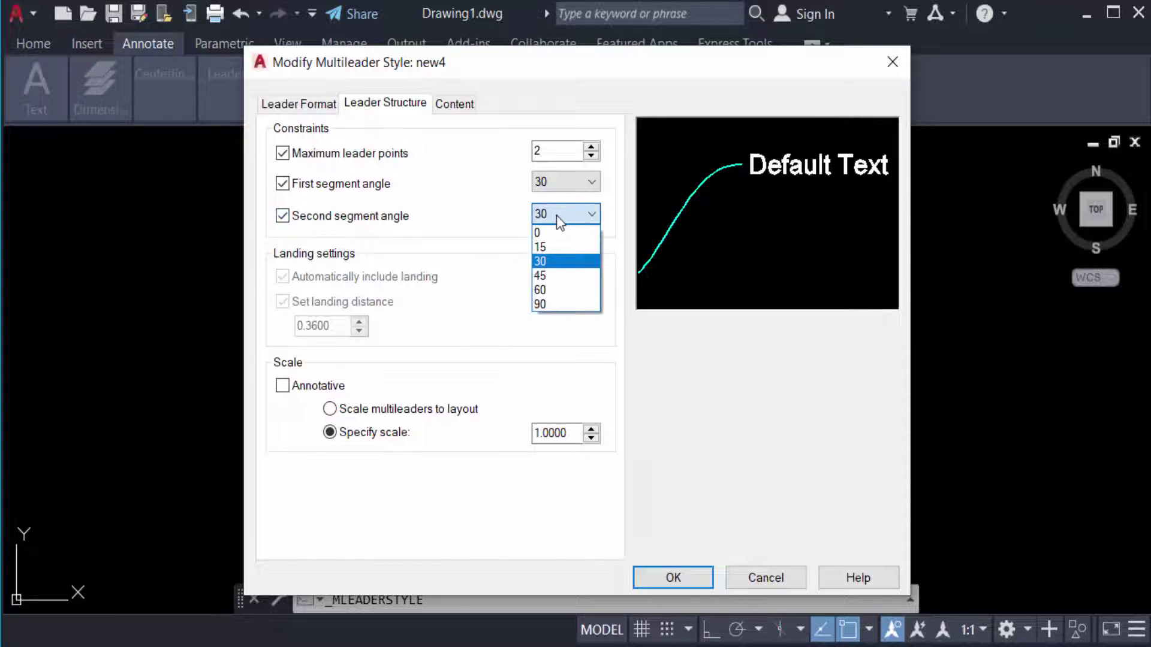
pyautogui.click(543, 276)
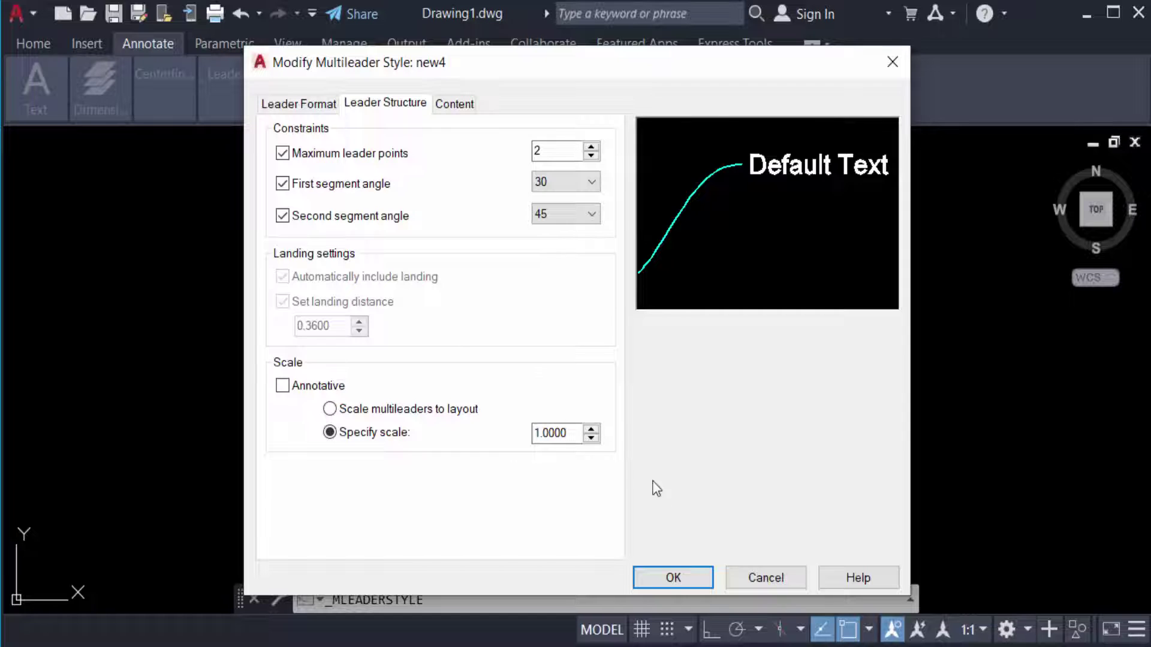
pyautogui.click(666, 577)
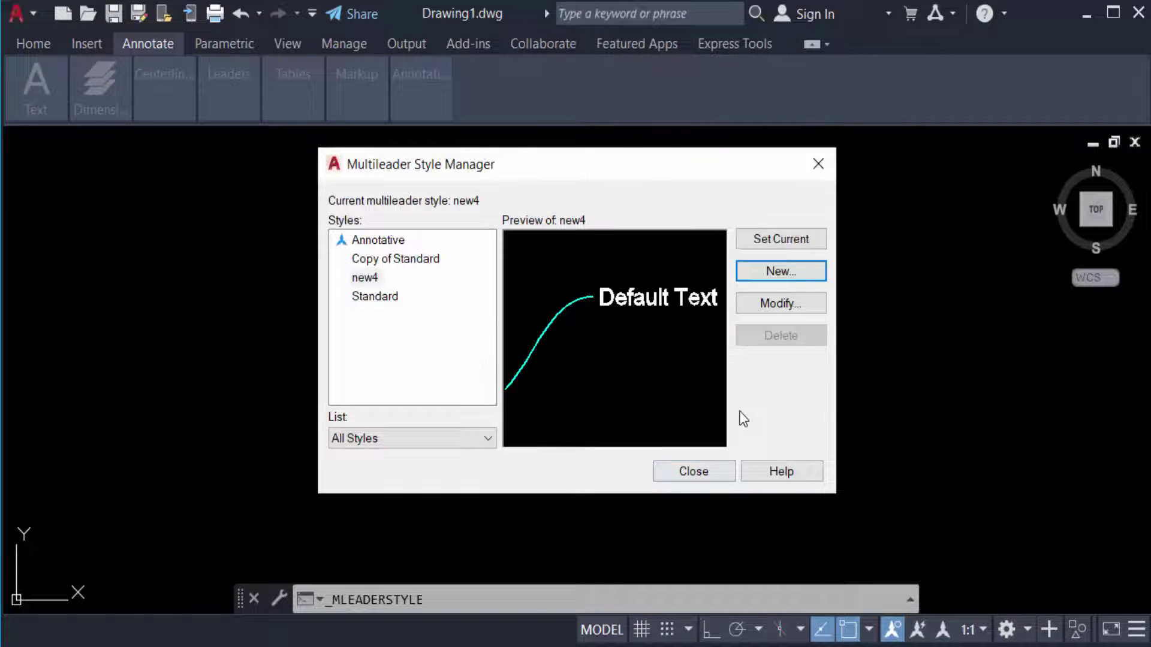
pyautogui.click(673, 470)
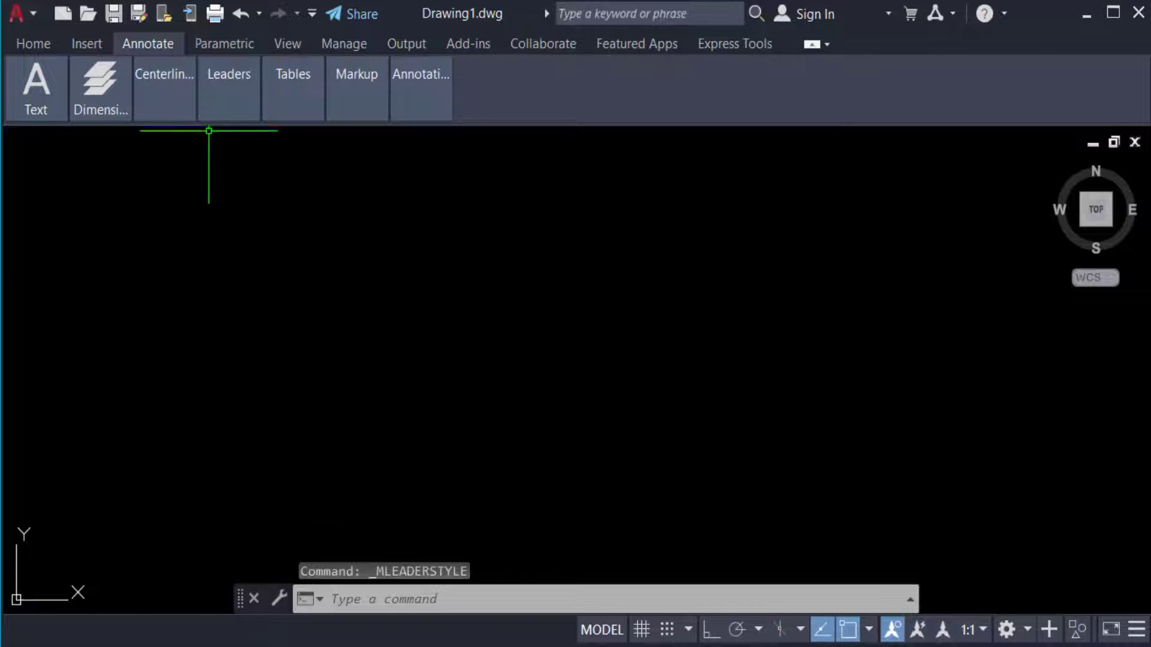
pyautogui.moveTo(229, 74)
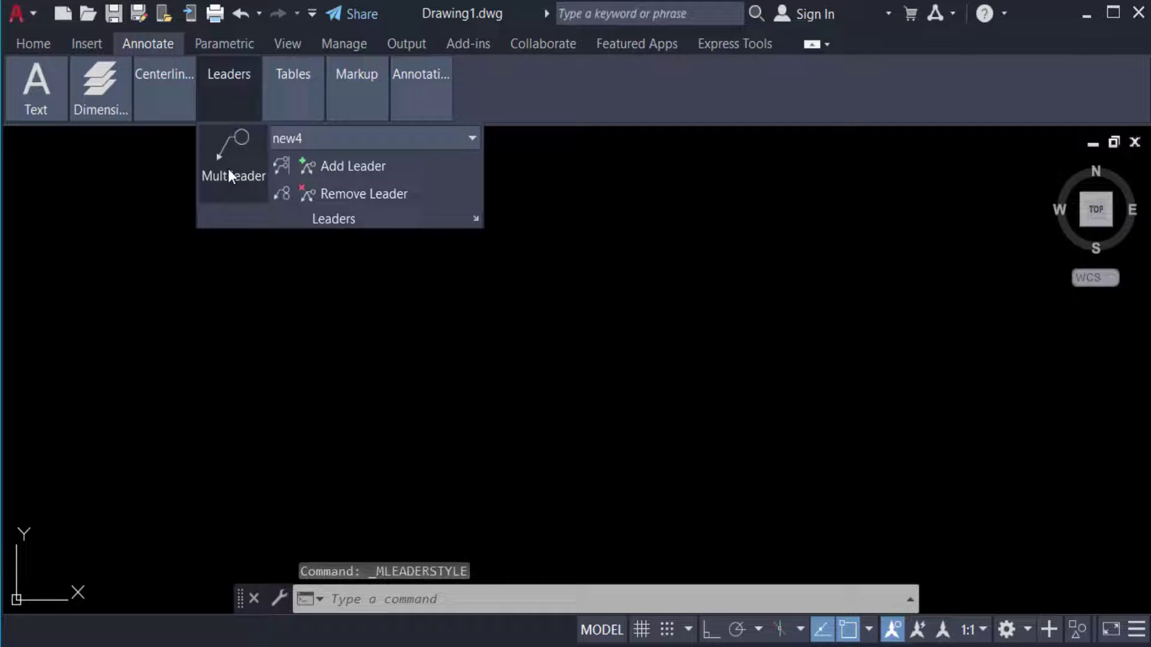
# - Draw a first cyan new4 spline leader and close its label editor
pyautogui.click(228, 168)
pyautogui.click(466, 399)
pyautogui.click(572, 210)
pyautogui.scroll(2, 578, 289)
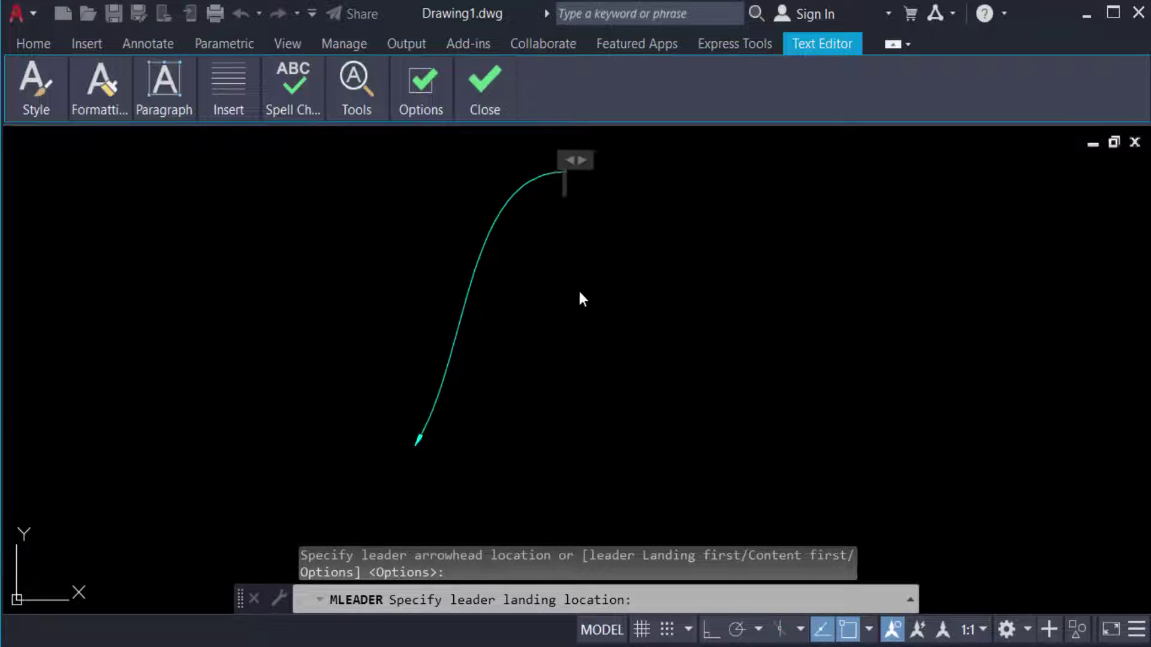
pyautogui.scroll(2, 497, 331)
pyautogui.scroll(-2, 404, 468)
pyautogui.scroll(2, 403, 474)
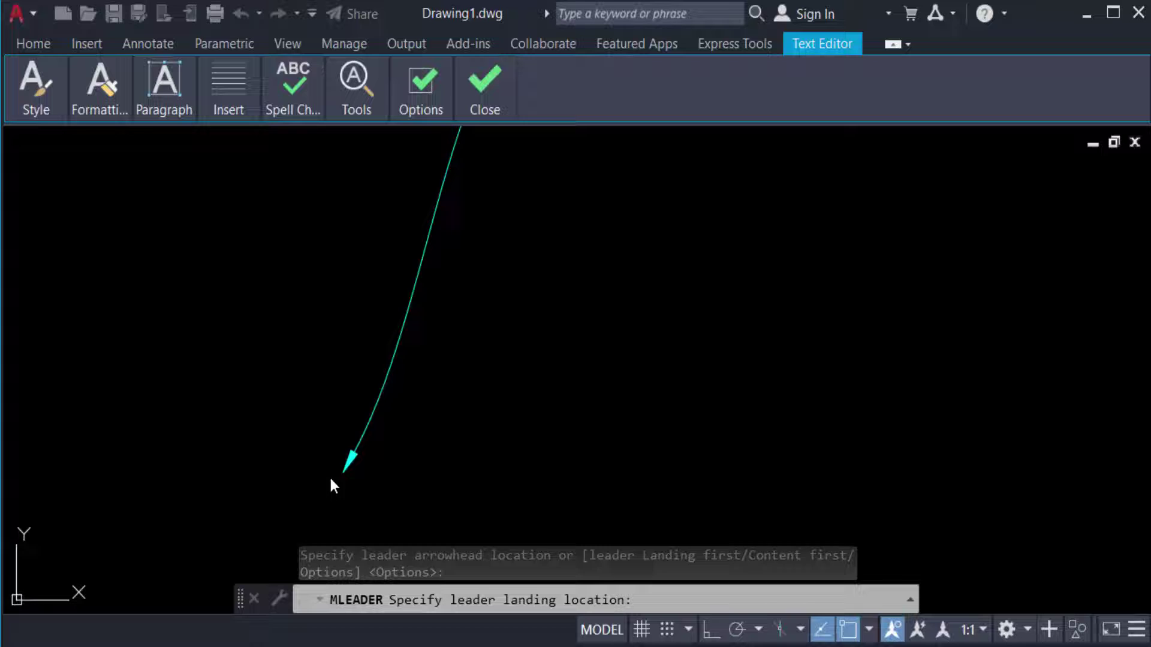
pyautogui.scroll(2, 333, 478)
pyautogui.scroll(-1, 426, 439)
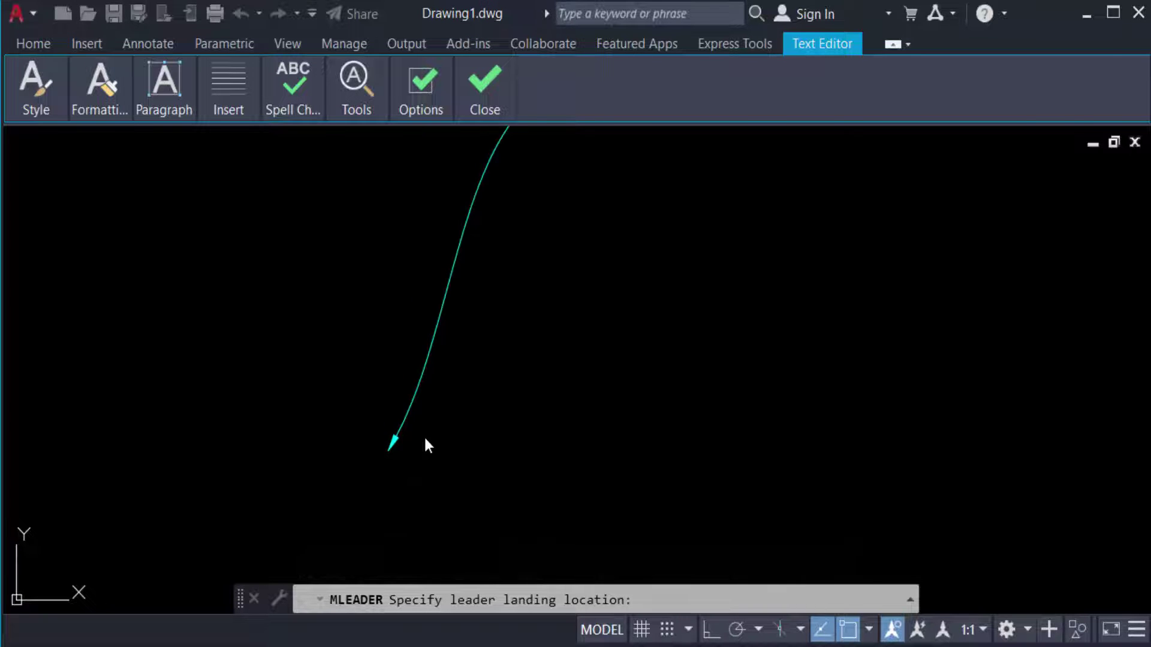
pyautogui.scroll(2, 499, 266)
pyautogui.scroll(1, 484, 224)
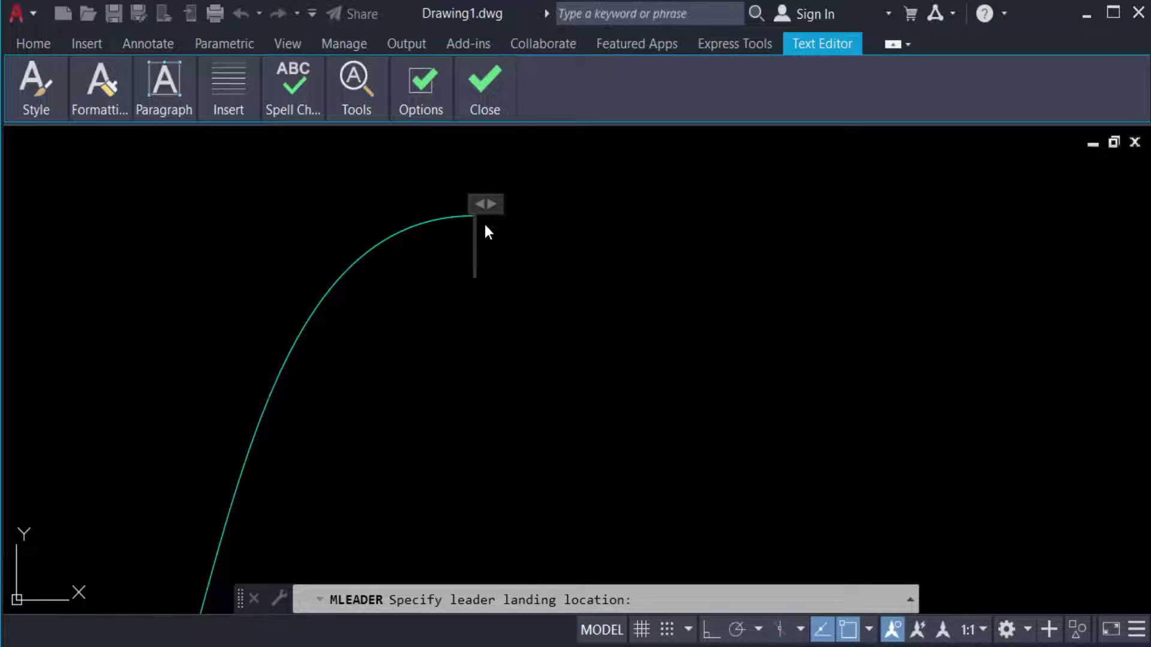
pyautogui.scroll(-1, 484, 231)
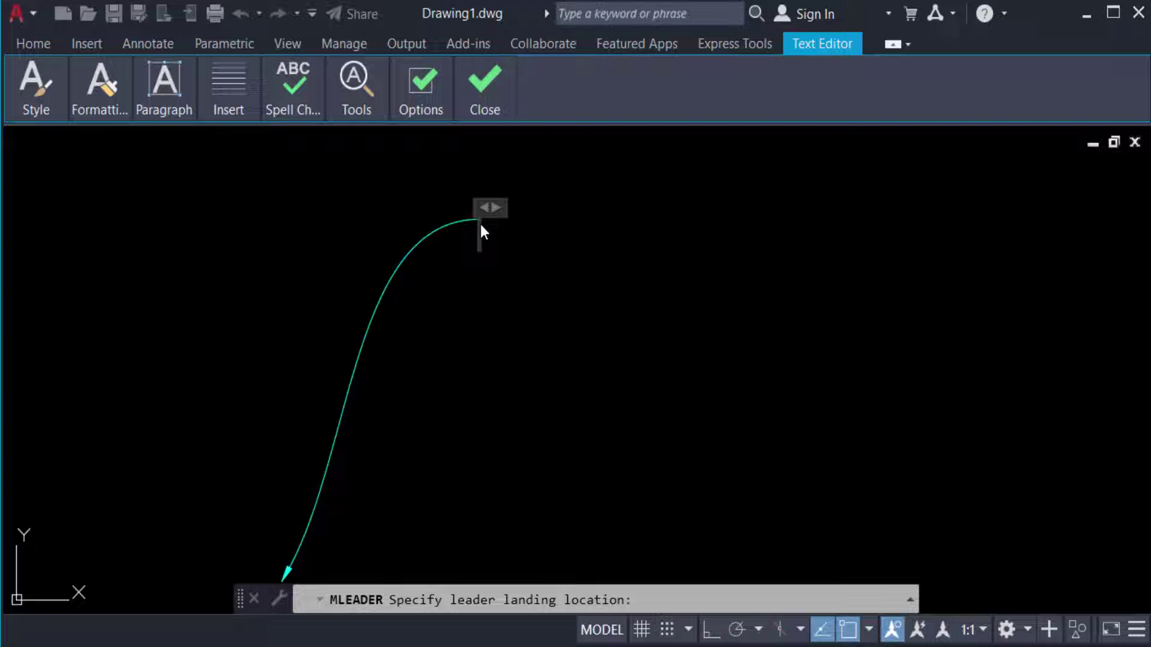
pyautogui.write('text')
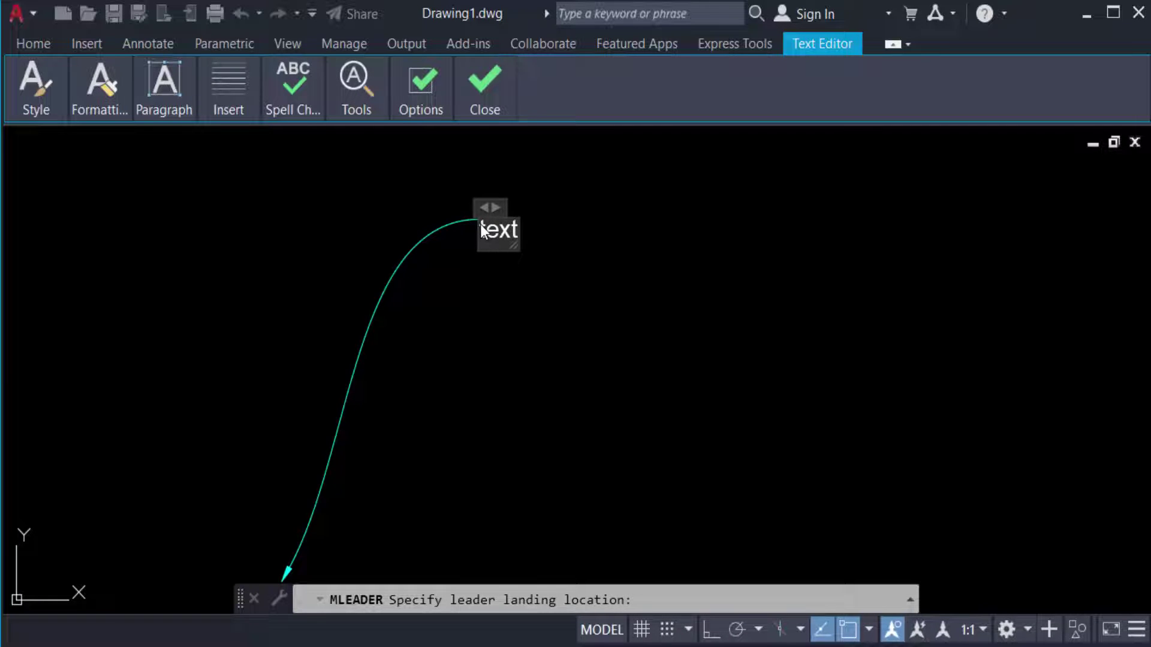
pyautogui.click(569, 227)
pyautogui.scroll(1, 480, 216)
pyautogui.scroll(3, 480, 216)
pyautogui.scroll(-3, 476, 257)
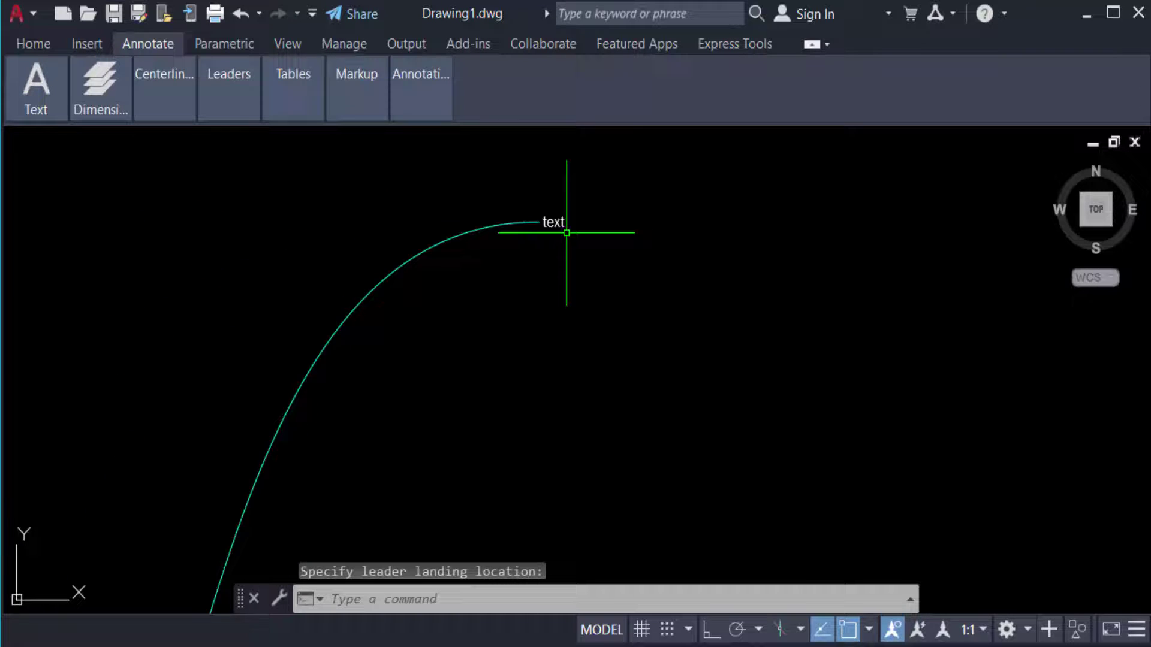
pyautogui.scroll(1, 545, 248)
pyautogui.scroll(-2, 429, 326)
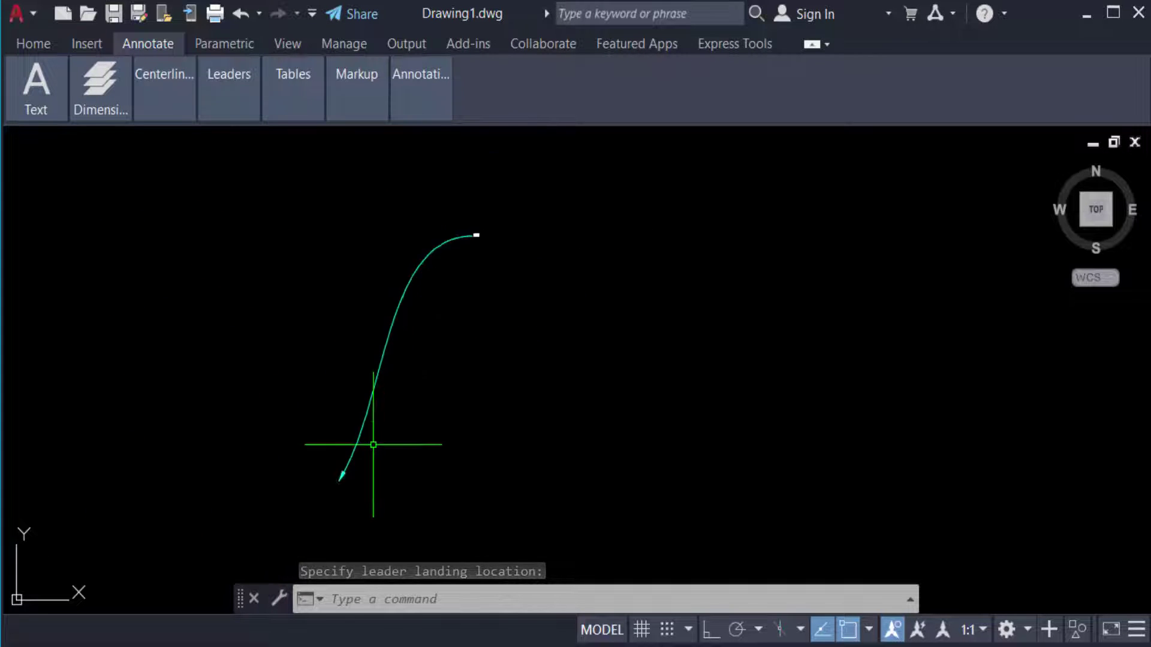
pyautogui.scroll(1, 373, 442)
pyautogui.moveTo(229, 76)
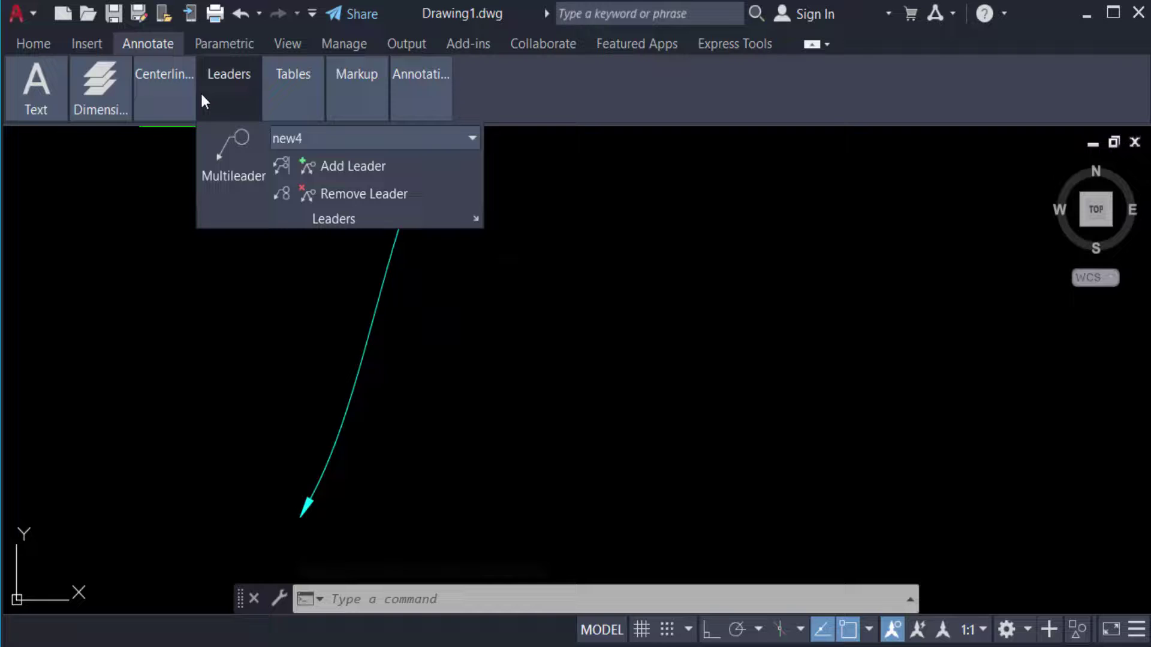
# - Draw another new4 leader with its landing at the upper right, leaving it unlabelled
pyautogui.click(233, 158)
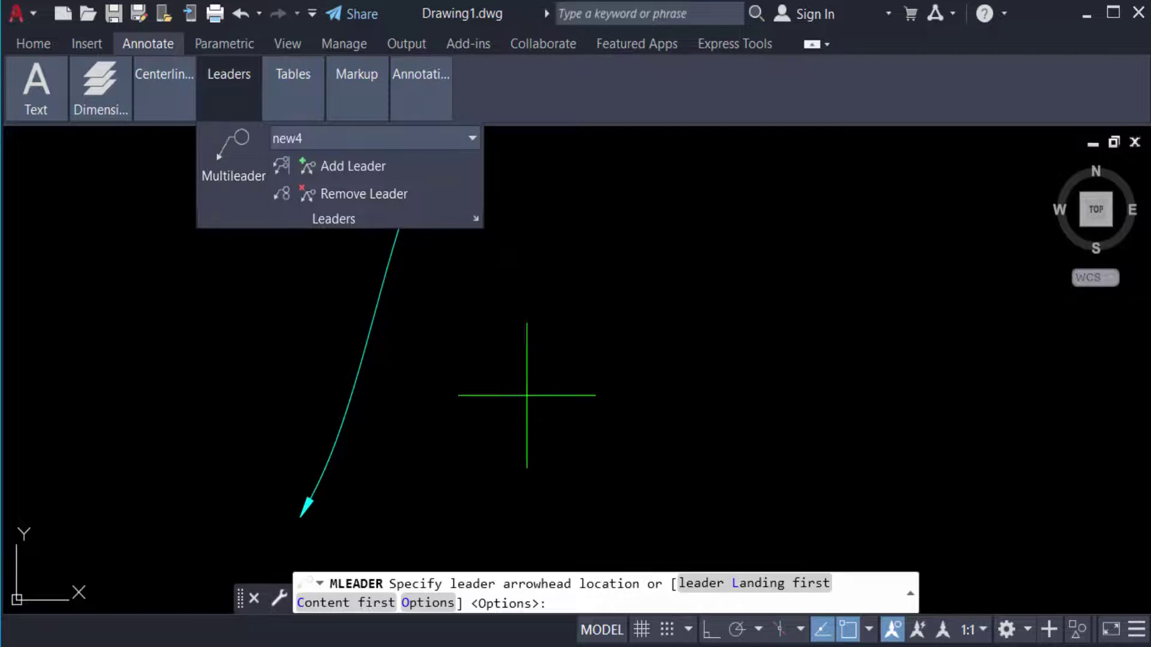
pyautogui.click(443, 402)
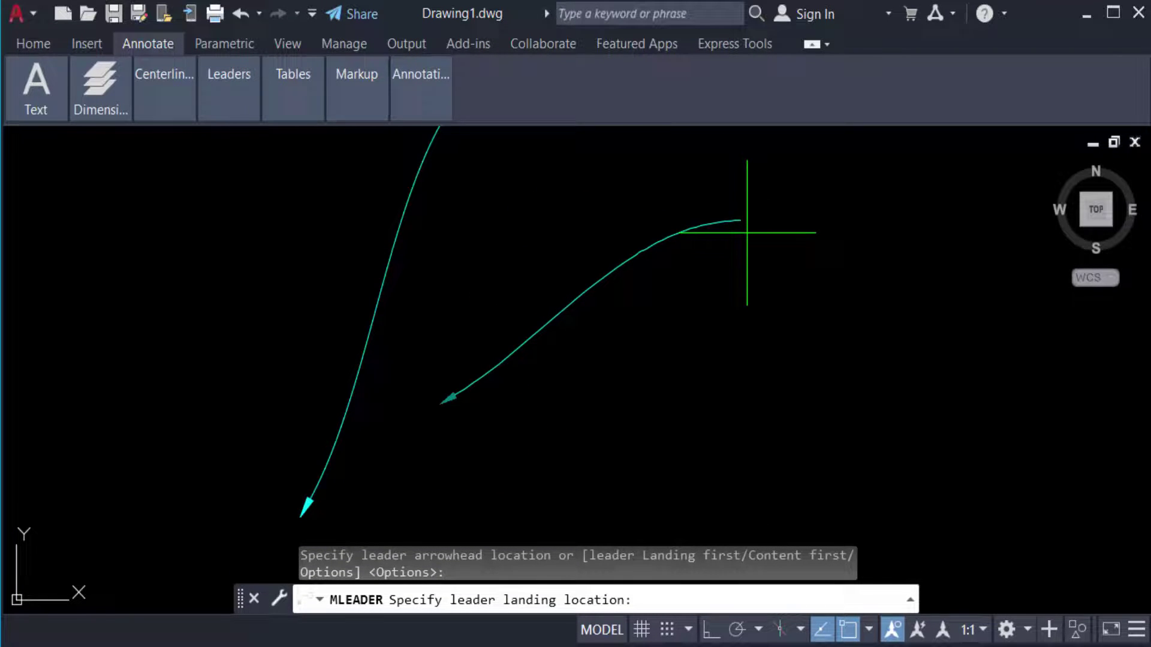
pyautogui.click(747, 233)
pyautogui.scroll(3, 791, 270)
pyautogui.scroll(-3, 657, 327)
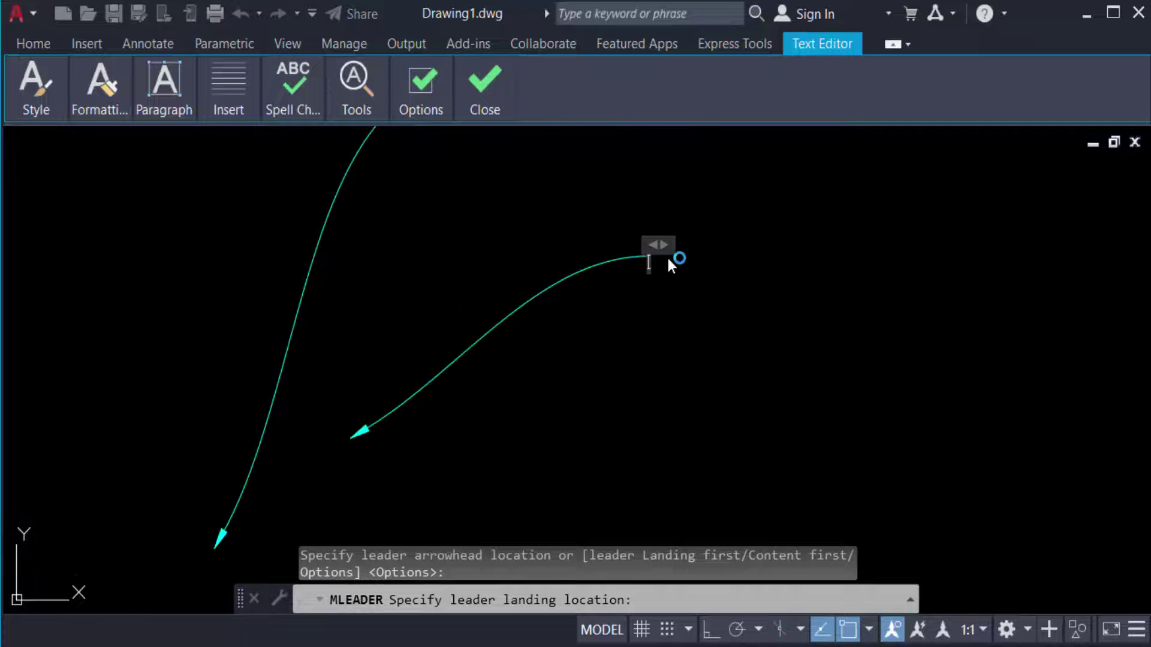
pyautogui.scroll(3, 675, 257)
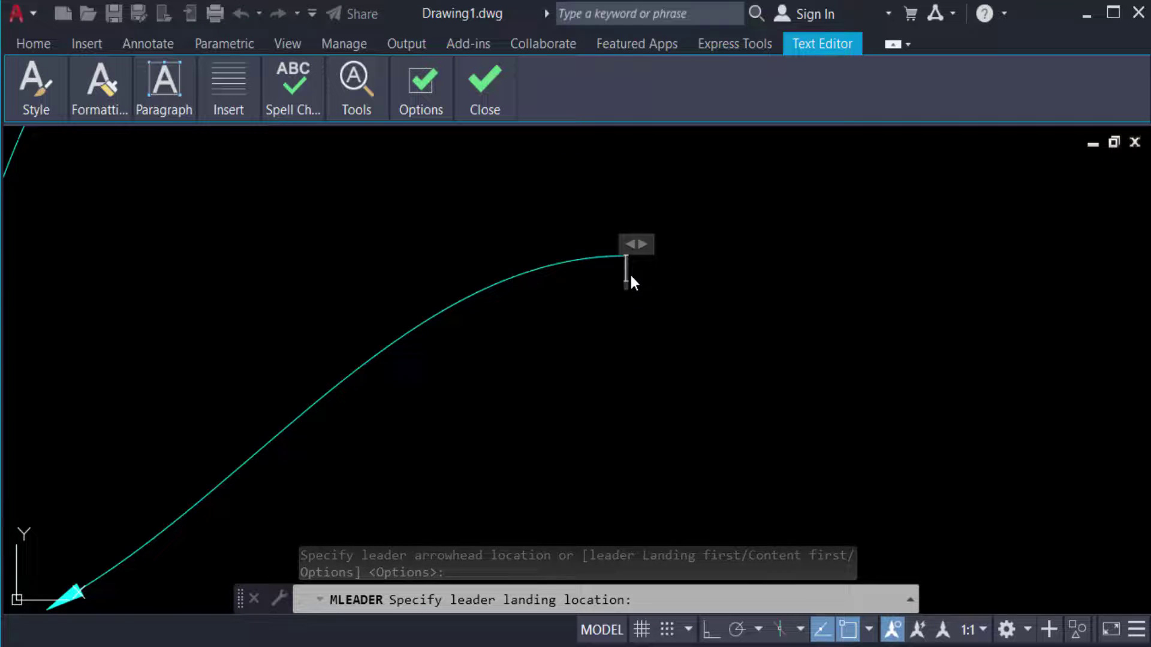
pyautogui.click(745, 292)
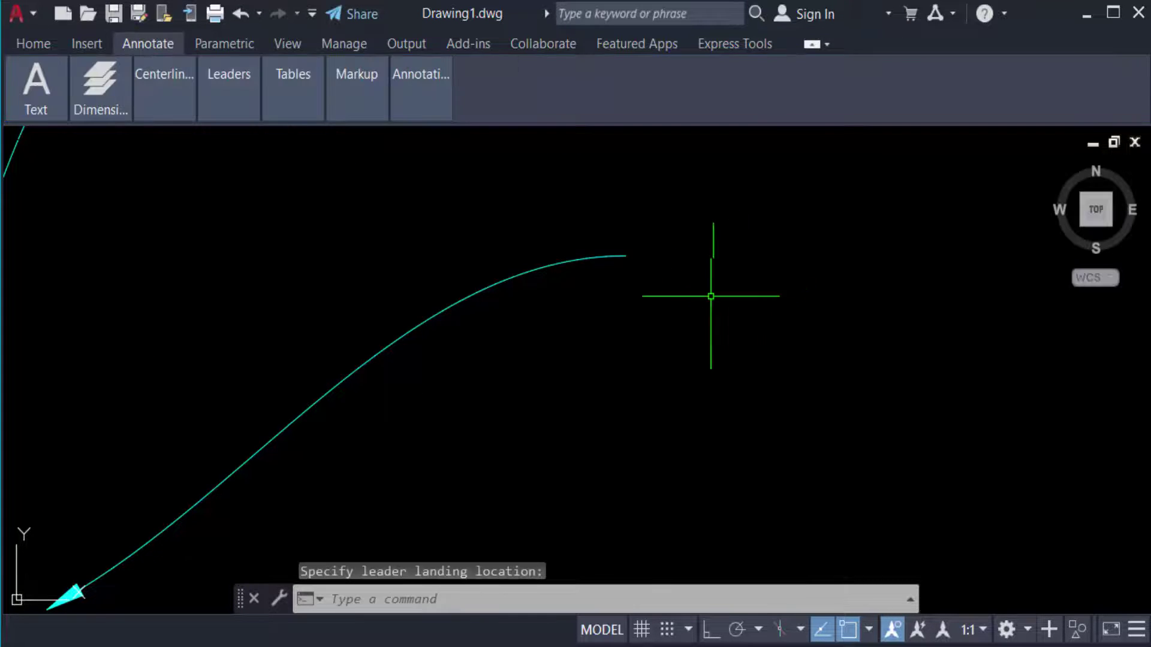
pyautogui.scroll(-2, 711, 290)
pyautogui.scroll(2, 596, 242)
pyautogui.scroll(2, 669, 213)
pyautogui.scroll(2, 660, 218)
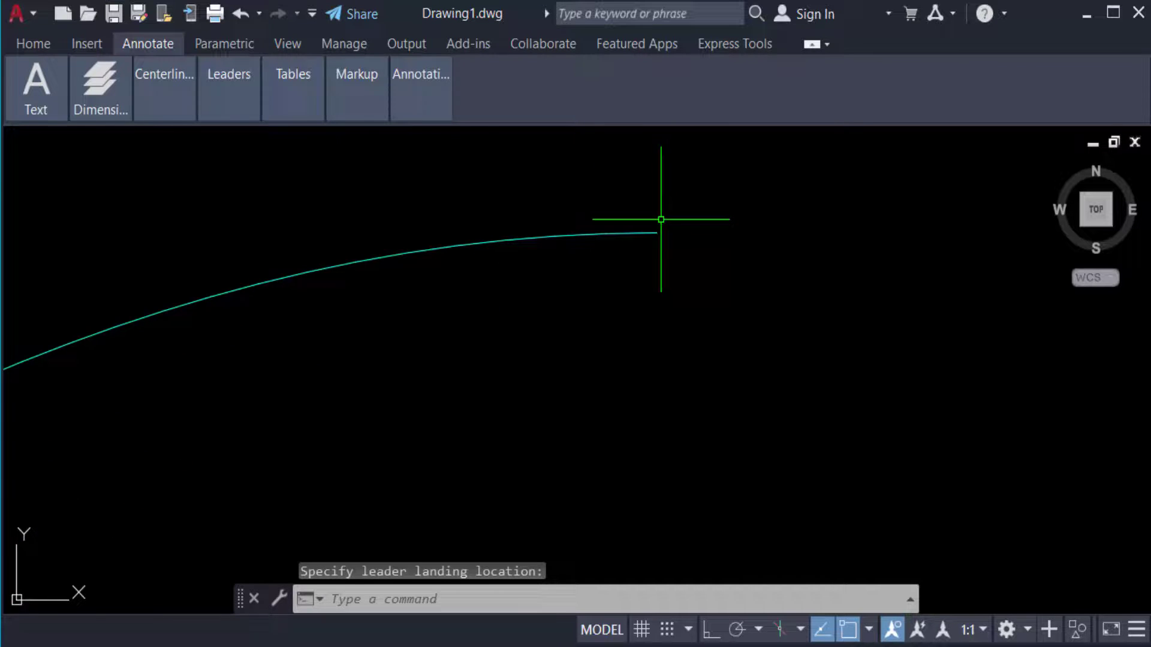
pyautogui.scroll(2, 657, 224)
pyautogui.scroll(-2, 396, 398)
pyautogui.scroll(-1, 381, 397)
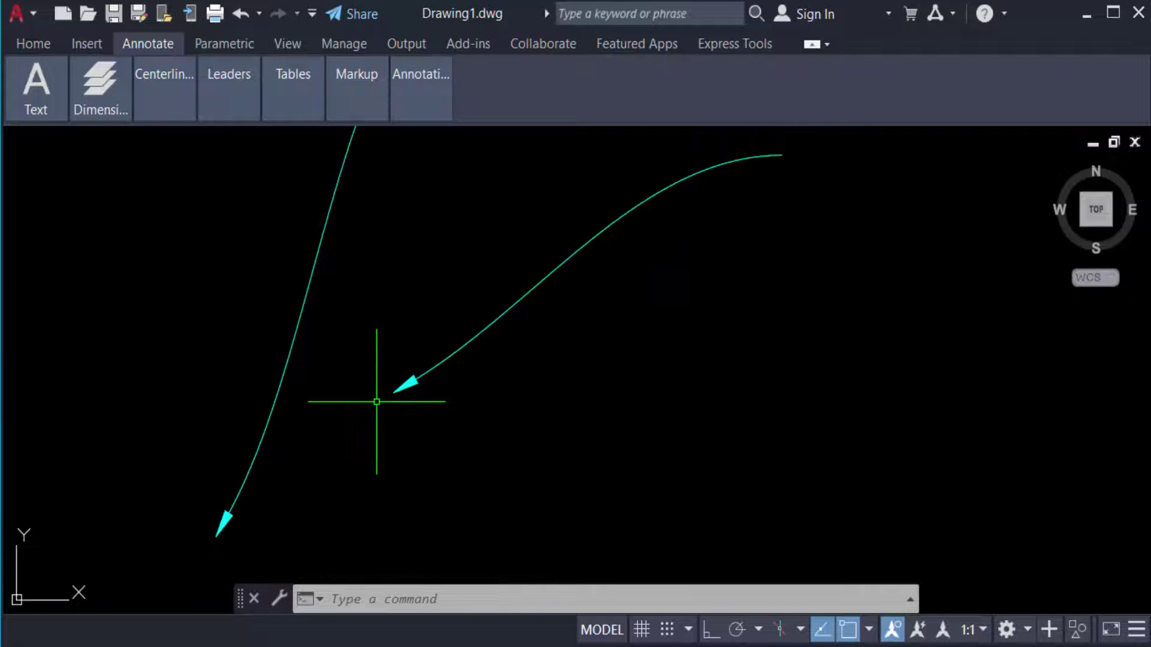
# - Start a new multileader style, Copy of new4, from the style manager
pyautogui.click(231, 81)
pyautogui.click(402, 146)
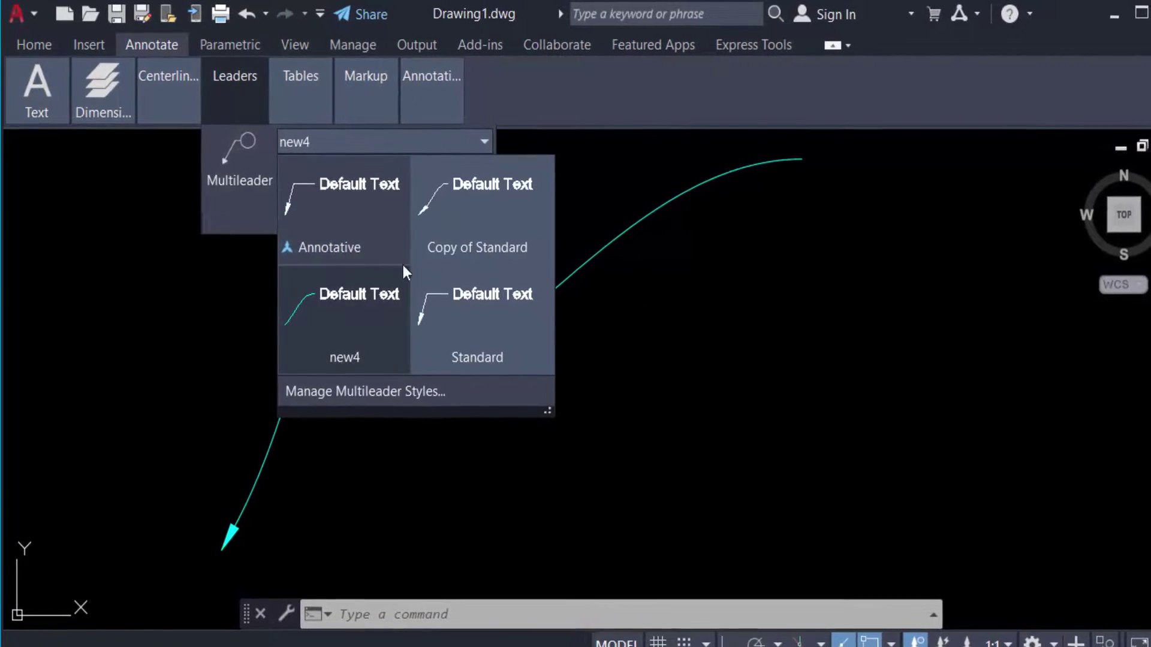
pyautogui.click(366, 400)
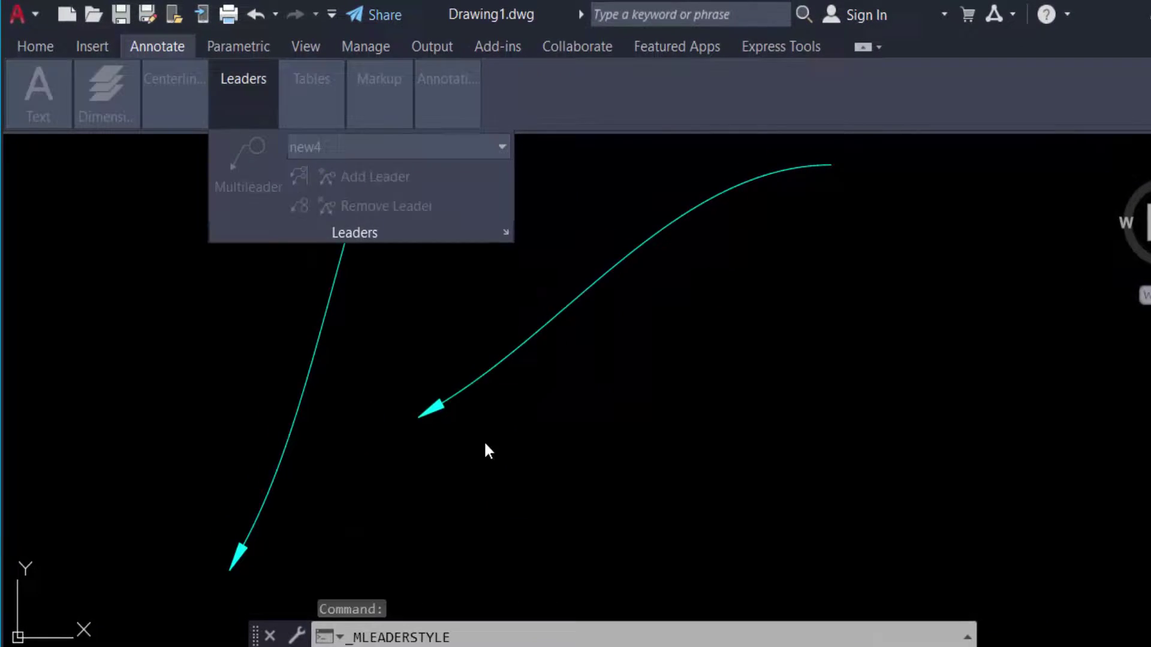
pyautogui.click(850, 295)
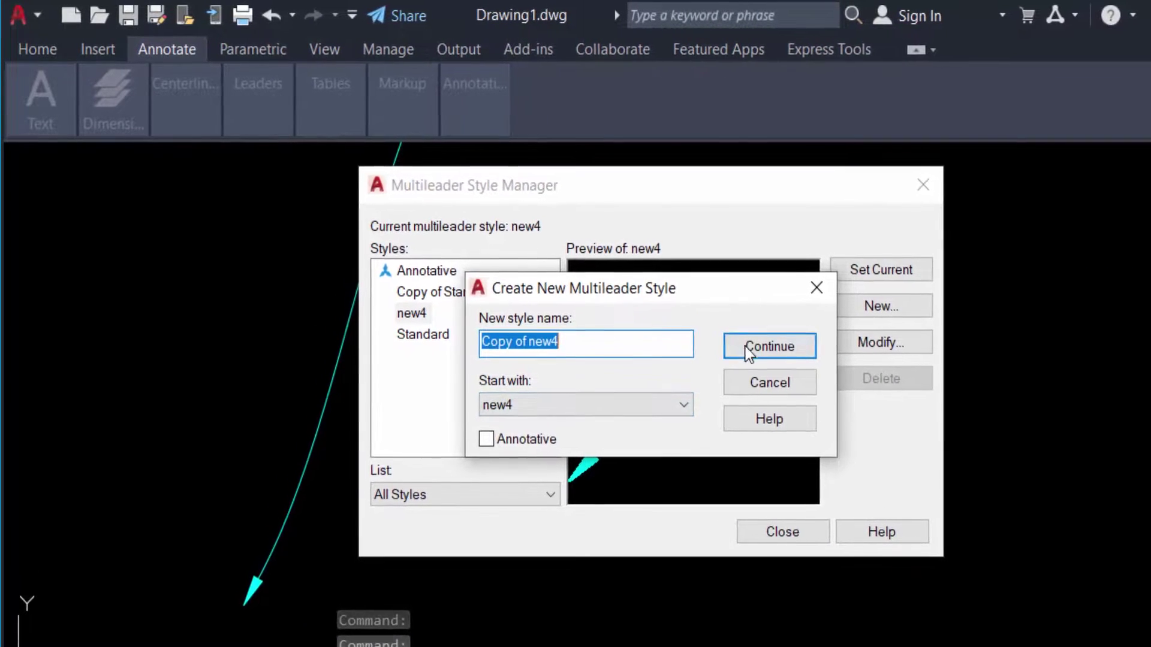
pyautogui.click(750, 347)
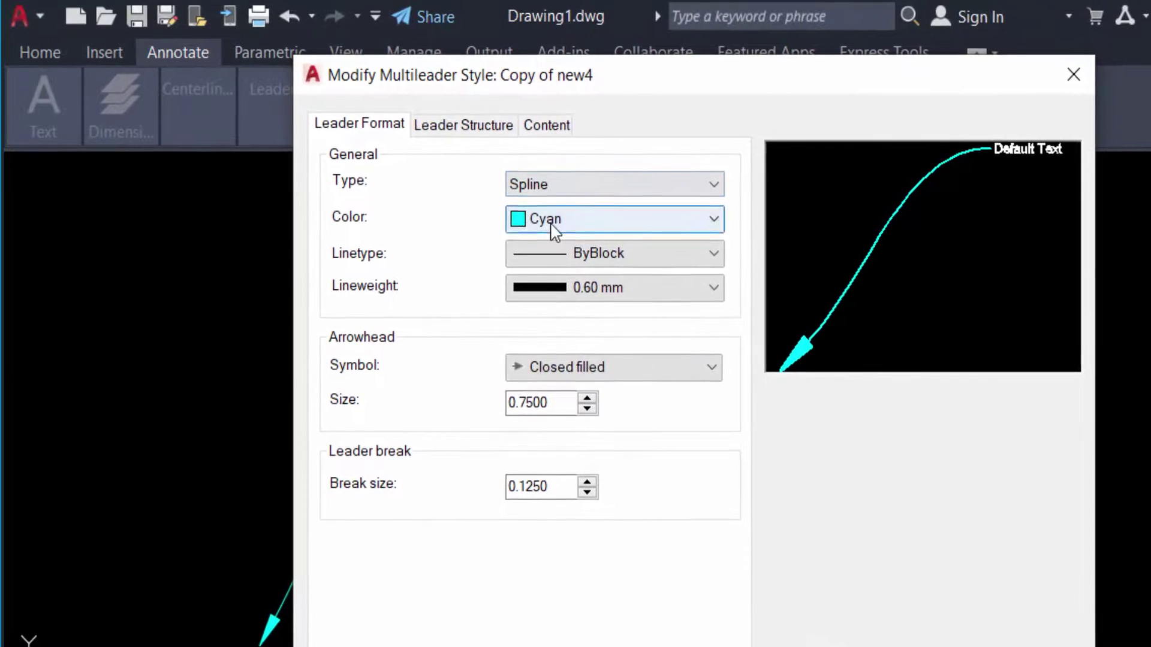
# - Give Copy of new4 magenta leaders, a 0.90 mm lineweight and arrowhead size 1.00
pyautogui.click(591, 215)
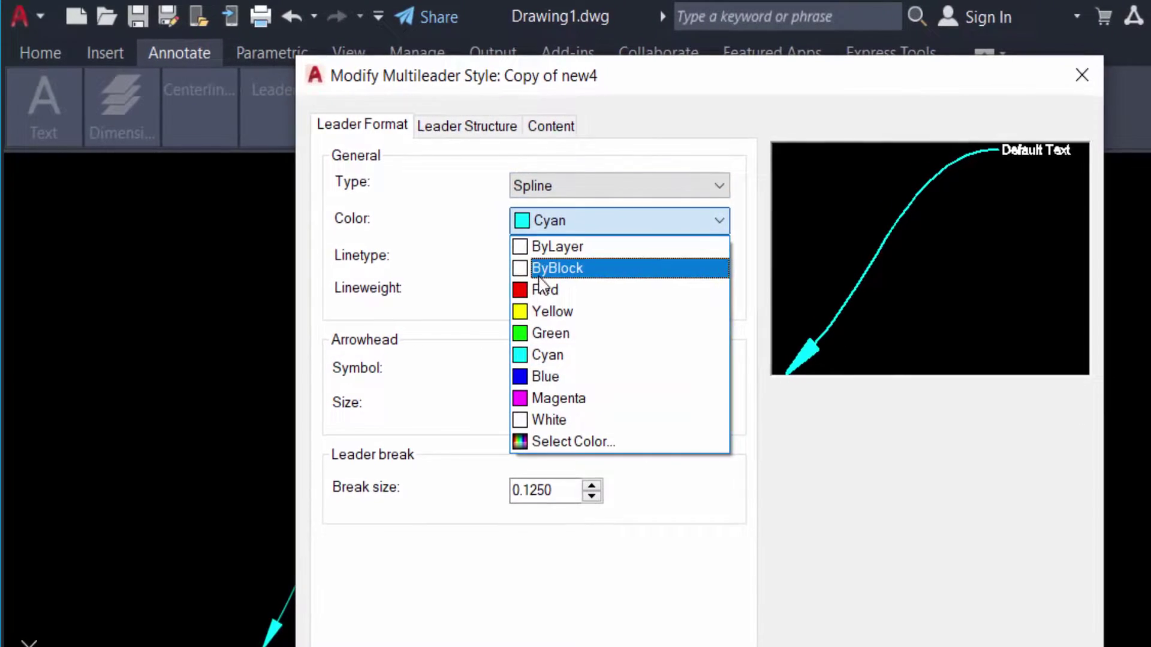
pyautogui.click(562, 406)
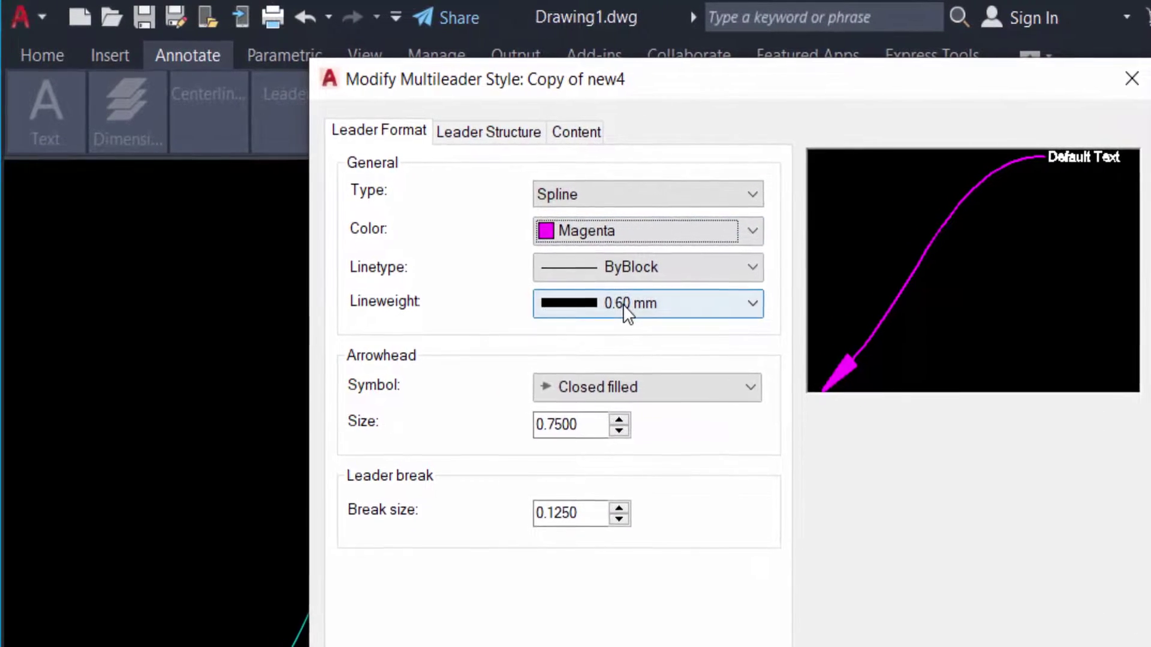
pyautogui.click(622, 304)
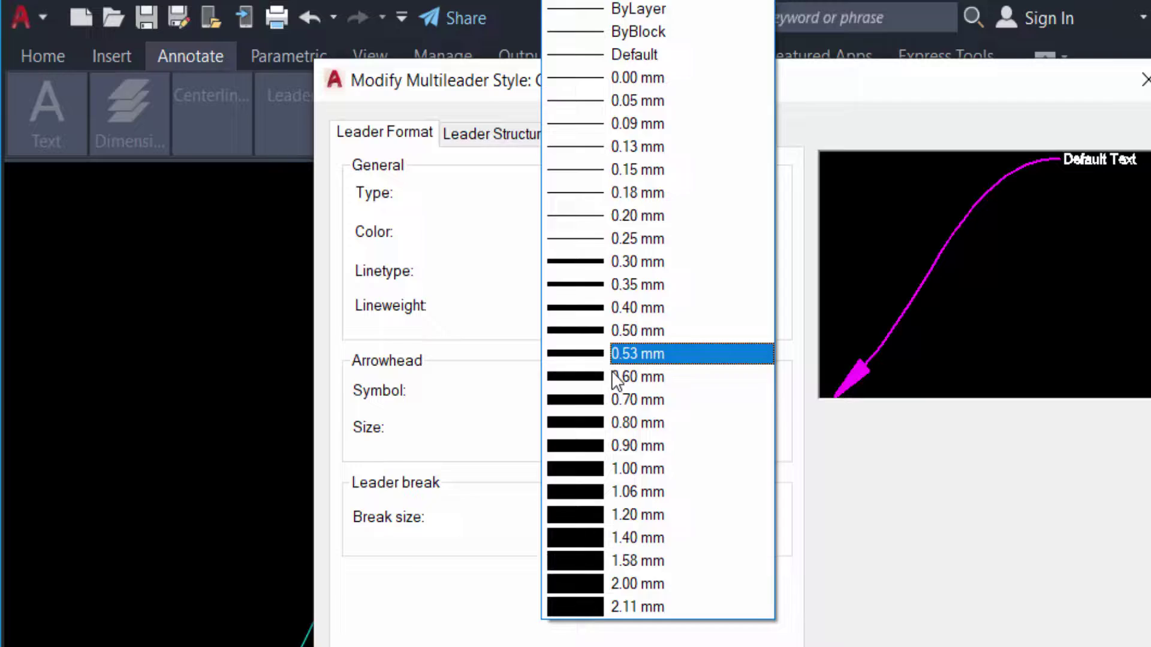
pyautogui.click(619, 447)
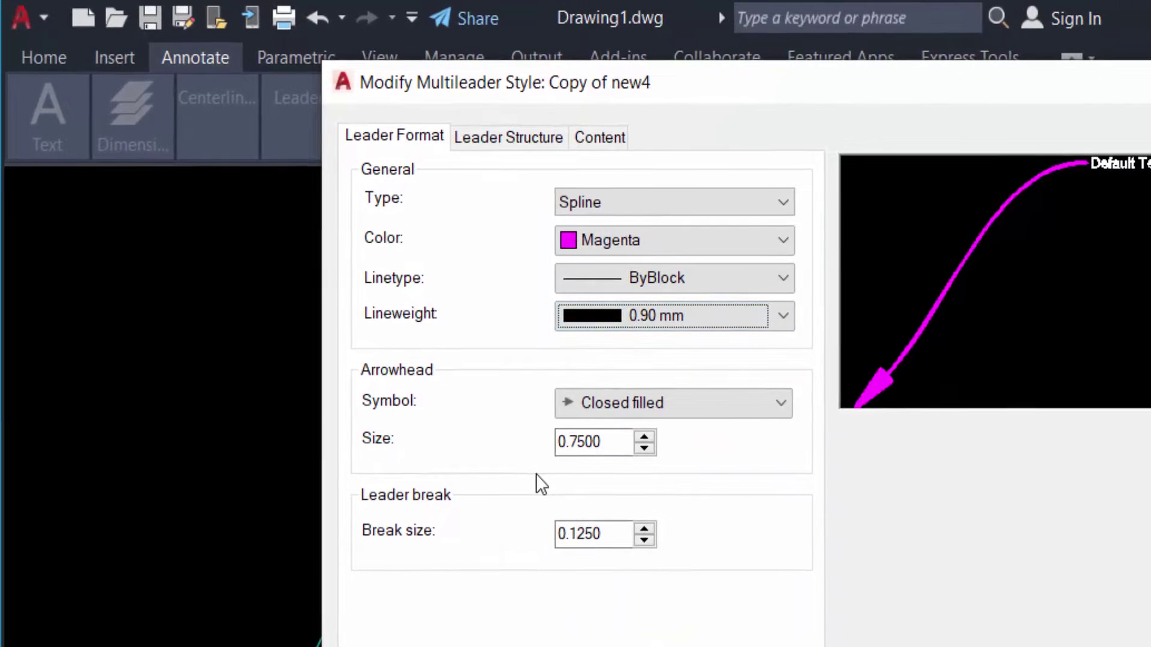
pyautogui.click(609, 437)
pyautogui.moveTo(616, 442); pyautogui.dragTo(486, 444)
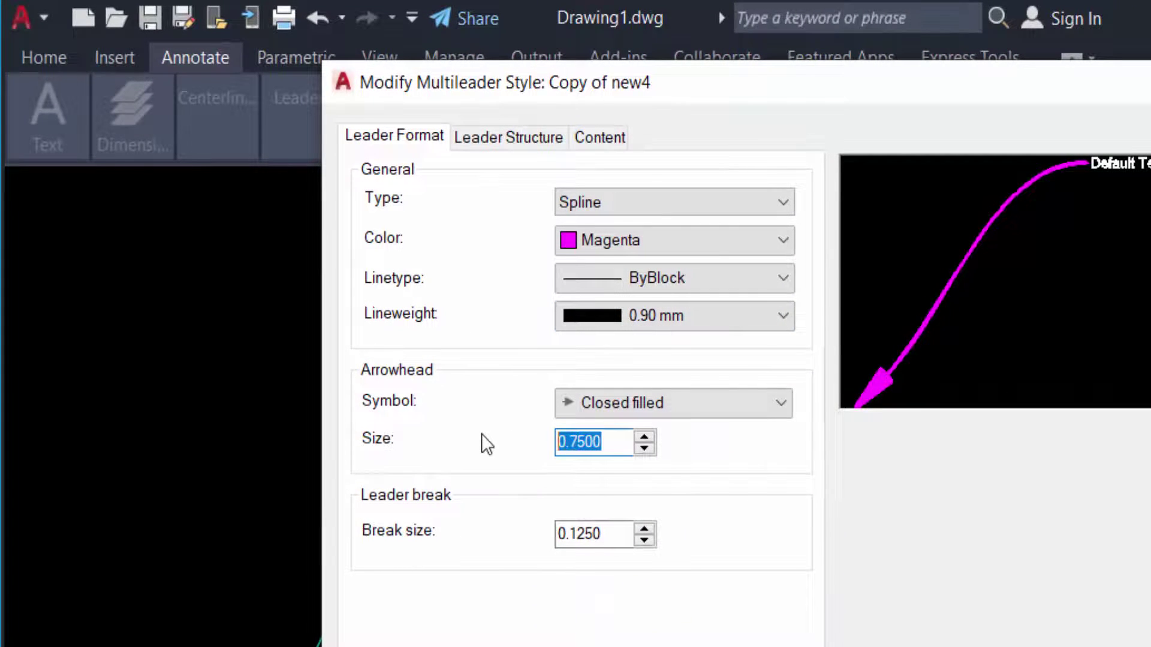
pyautogui.write('1.0')
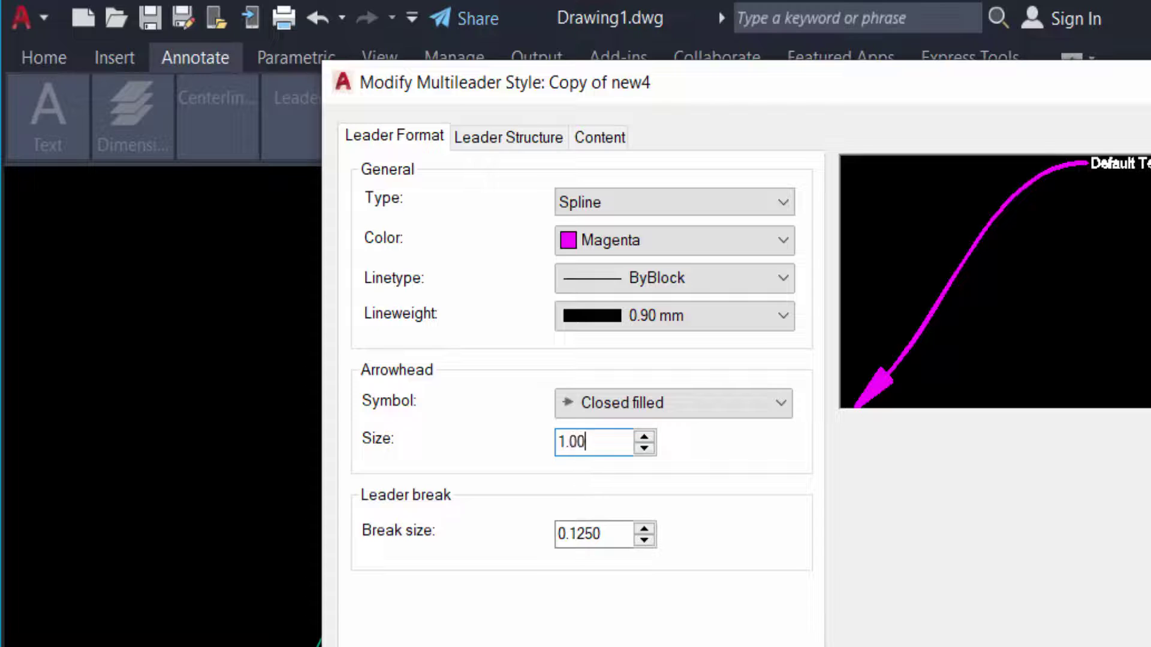
# - Turn off Copy of new4's first and second segment angle constraints and accept the changes
pyautogui.click(492, 138)
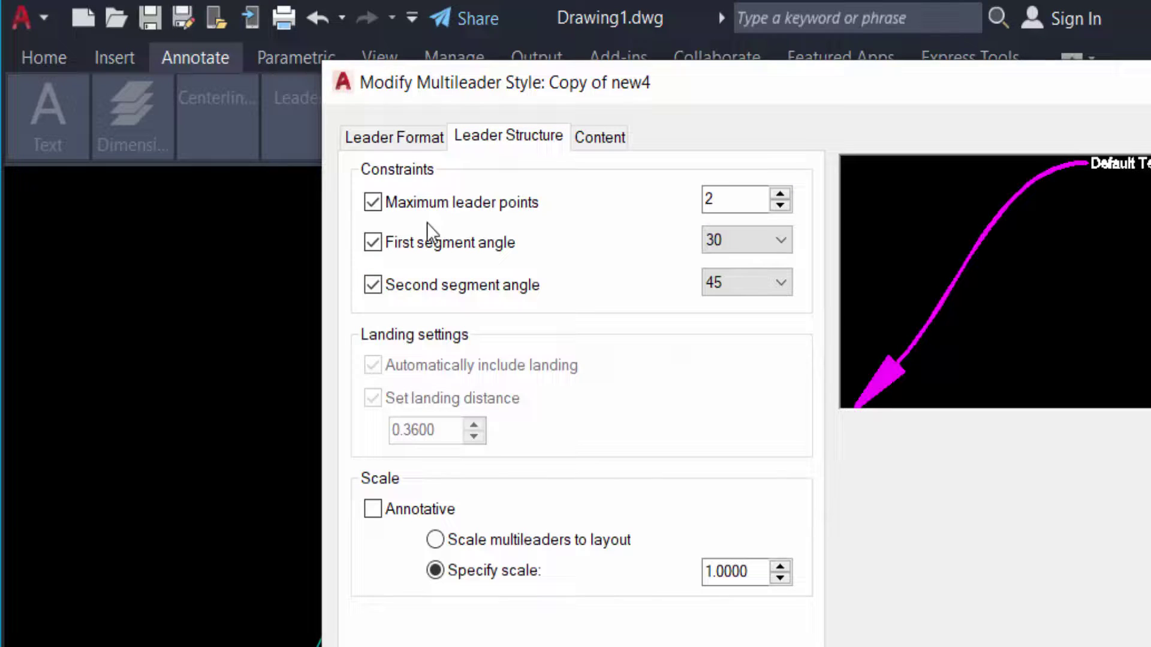
pyautogui.click(371, 244)
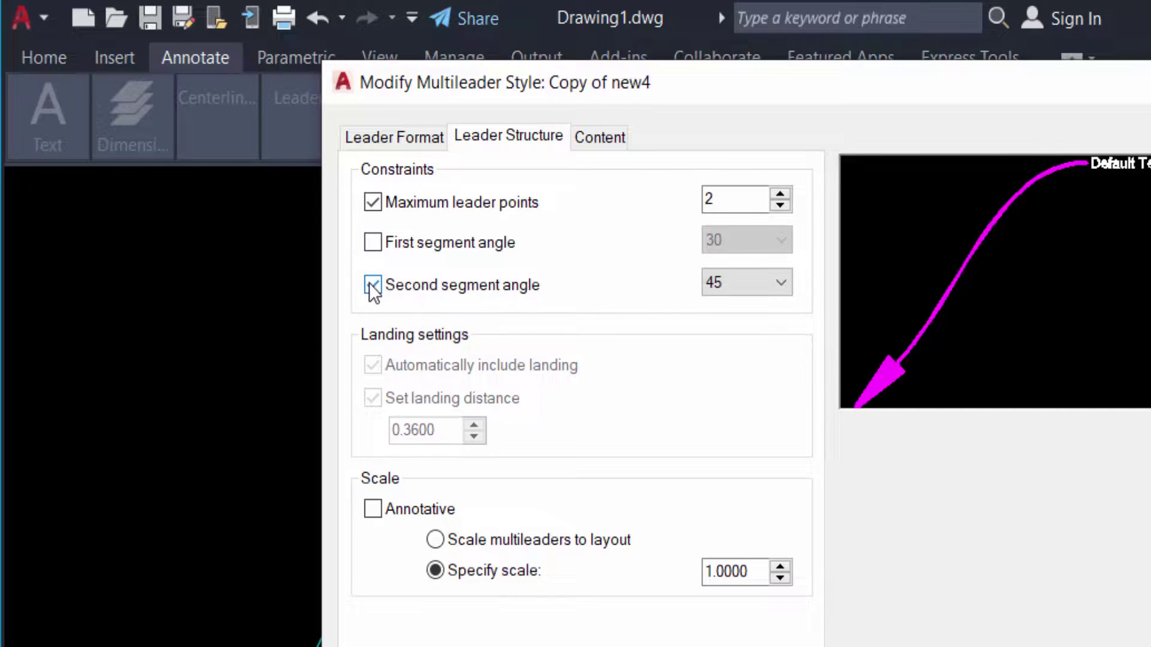
pyautogui.click(371, 285)
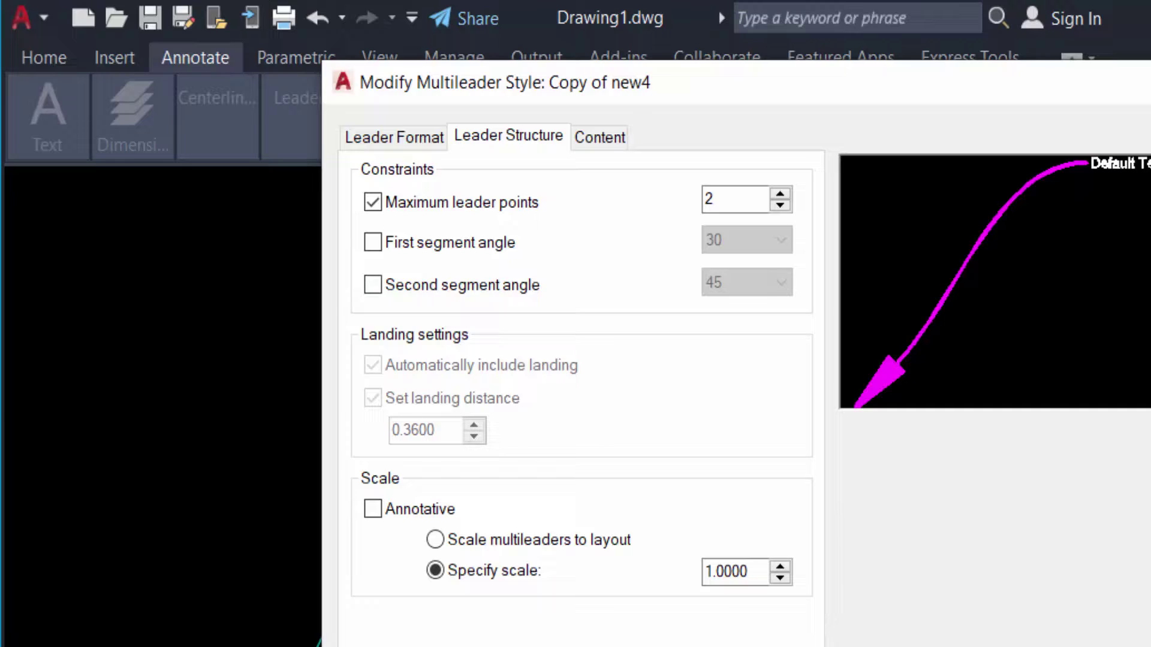
pyautogui.press('Return')
# - Close the style manager and draw an unlabelled magenta Copy of new4 spline leader
pyautogui.click(914, 619)
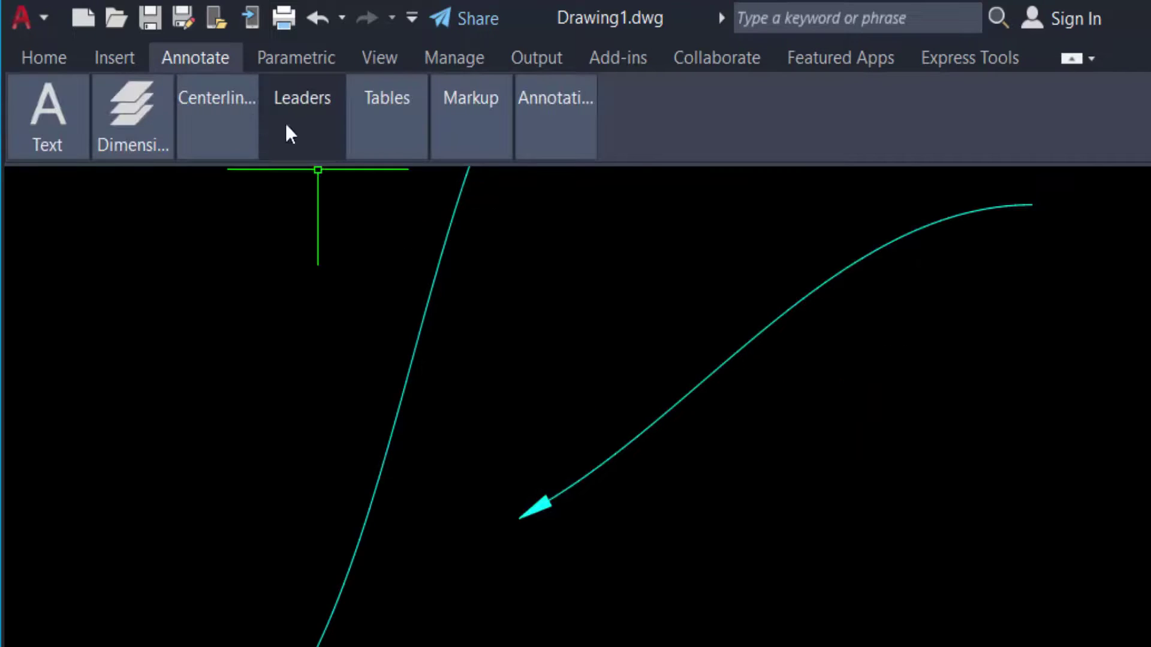
pyautogui.click(296, 229)
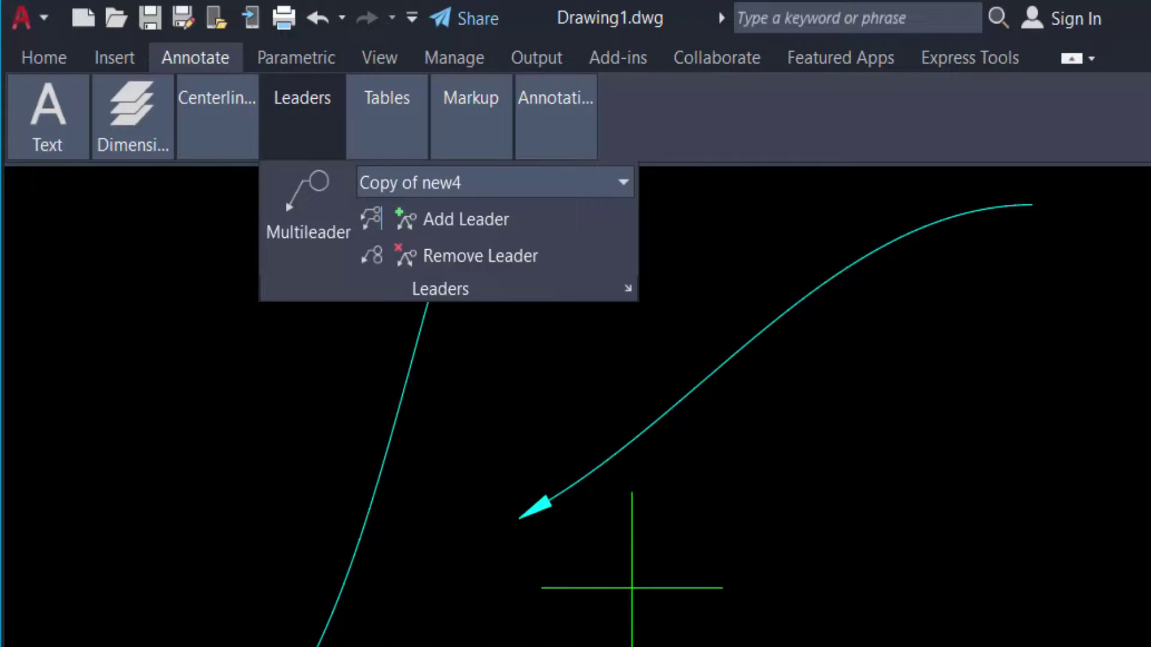
pyautogui.click(584, 588)
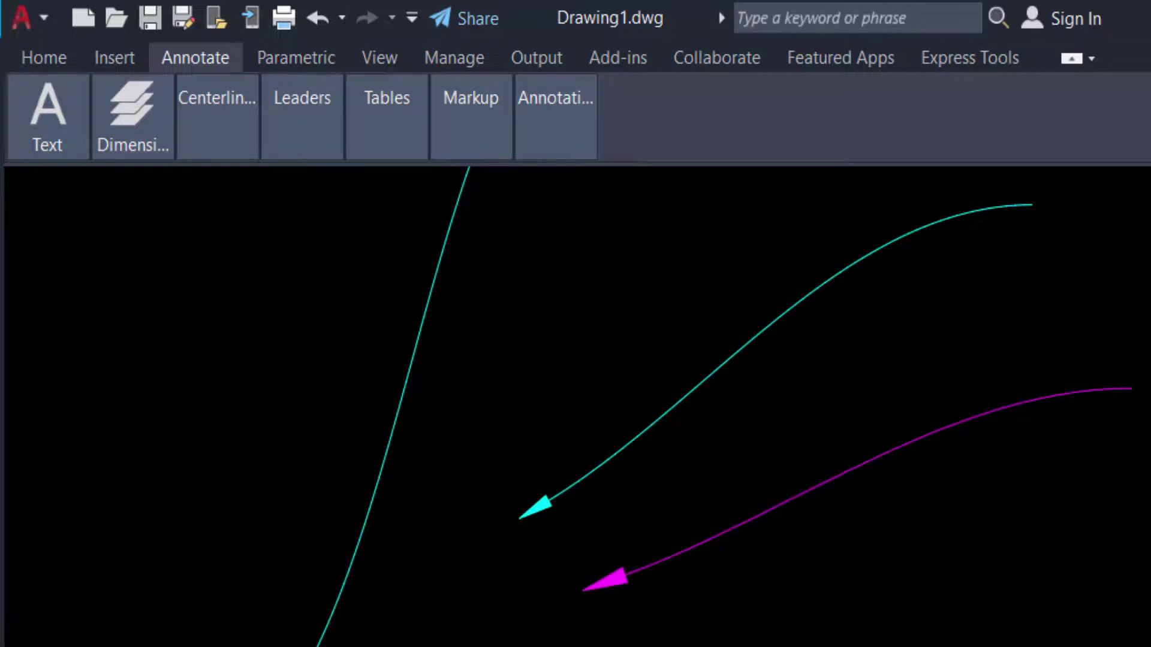
pyautogui.click(1131, 389)
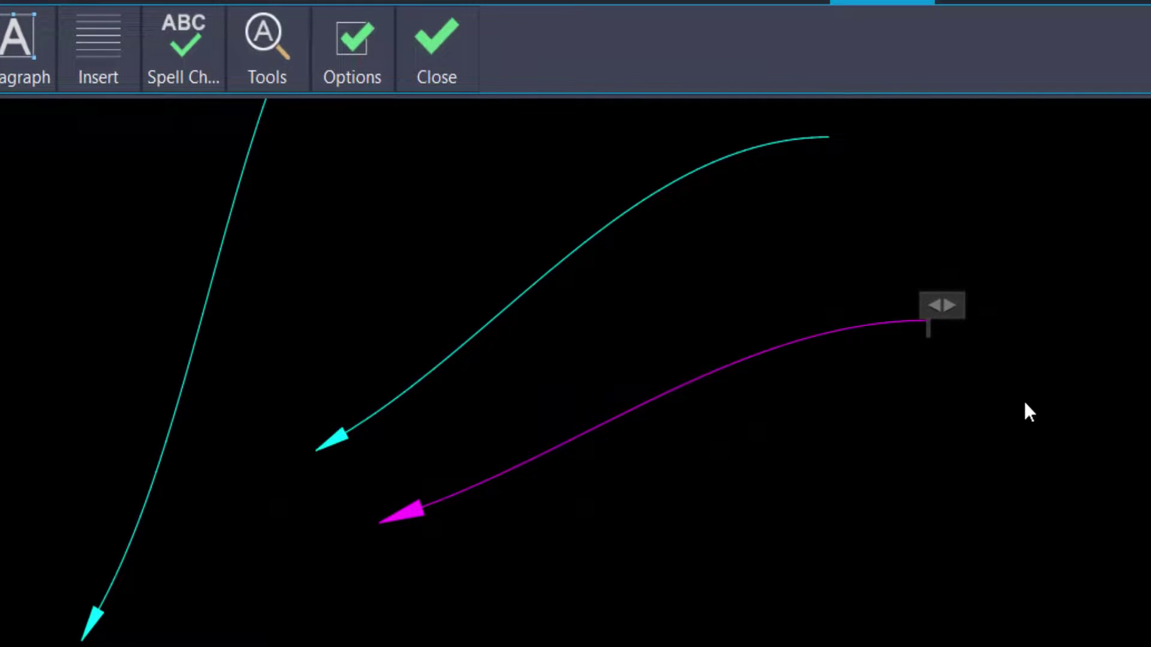
pyautogui.click(1020, 379)
pyautogui.press('Return')
pyautogui.scroll(-2, 572, 449)
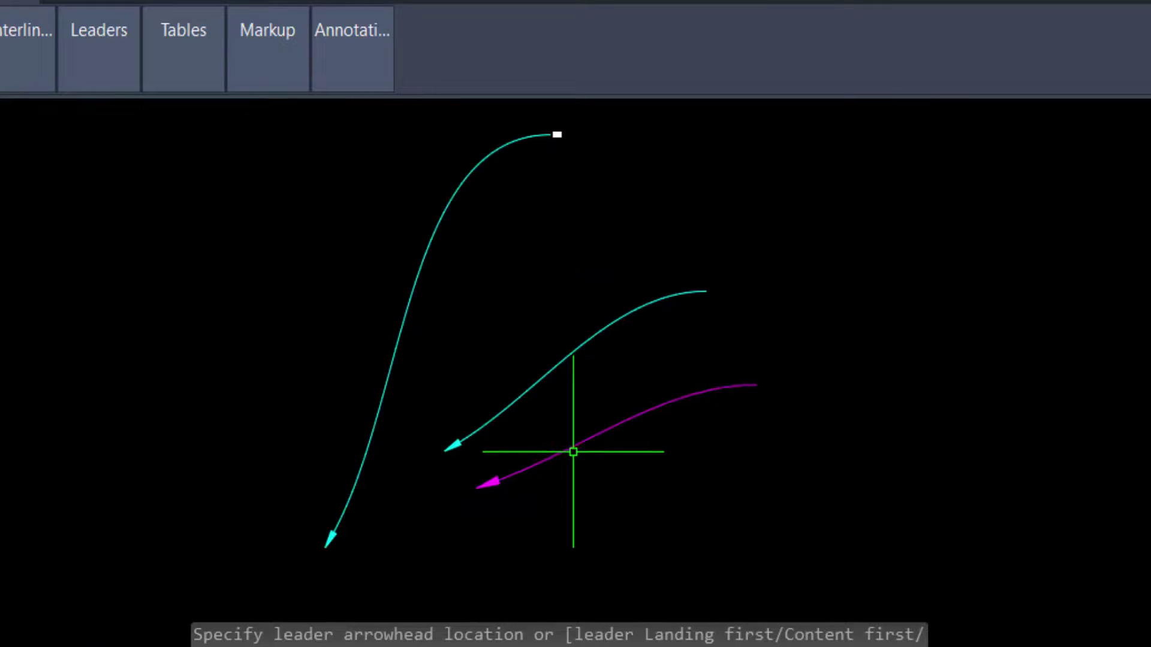
pyautogui.scroll(2, 588, 518)
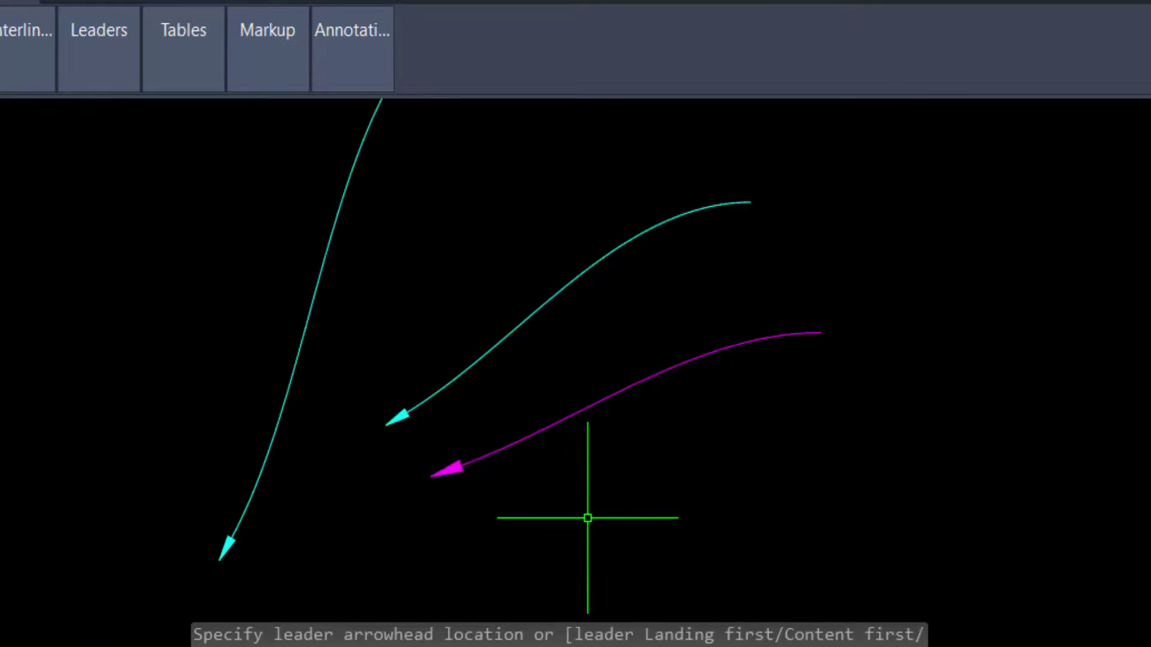
# - Draw a second magenta leader below the first and label it 'text new'
pyautogui.click(547, 544)
pyautogui.click(997, 377)
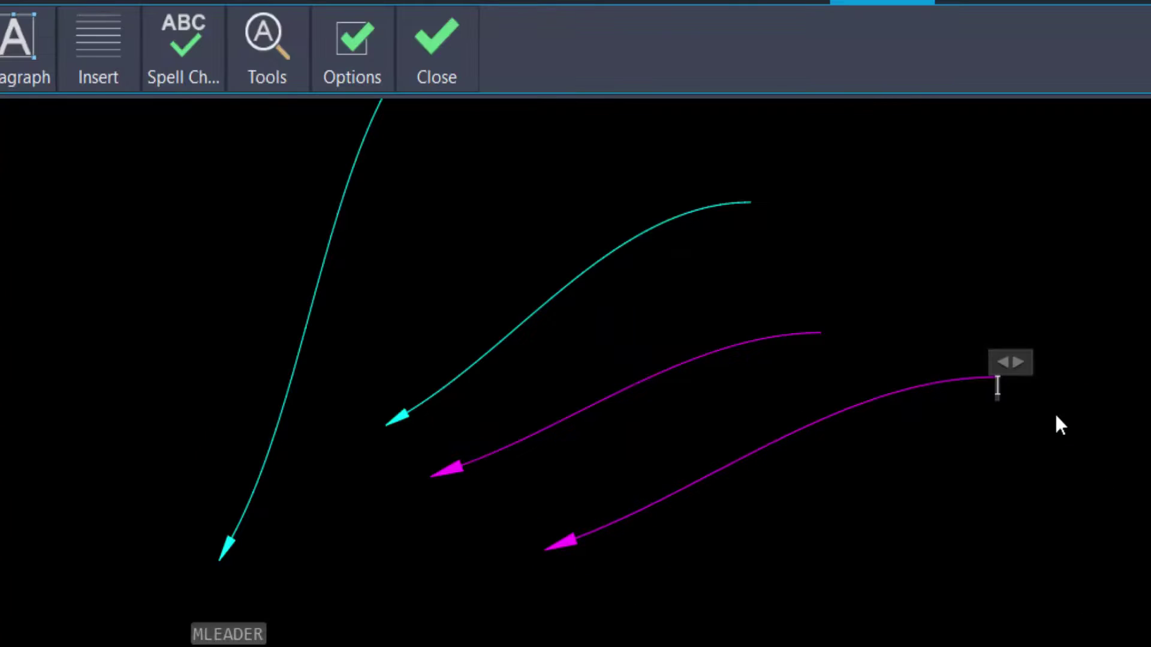
pyautogui.write('t')
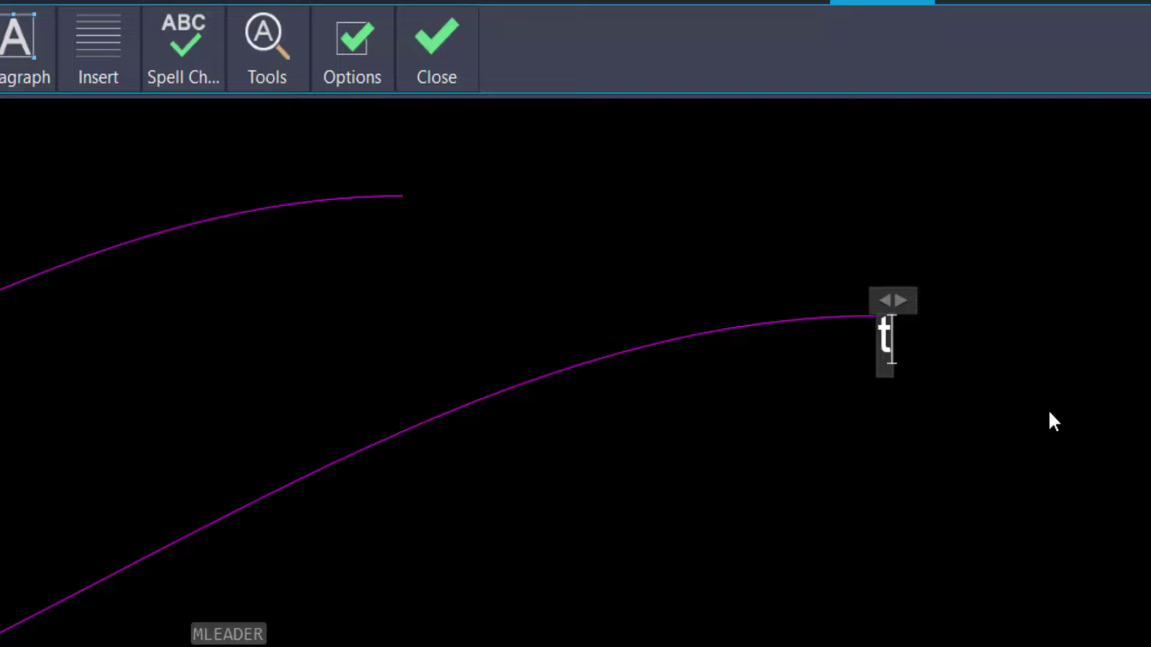
pyautogui.write('ext')
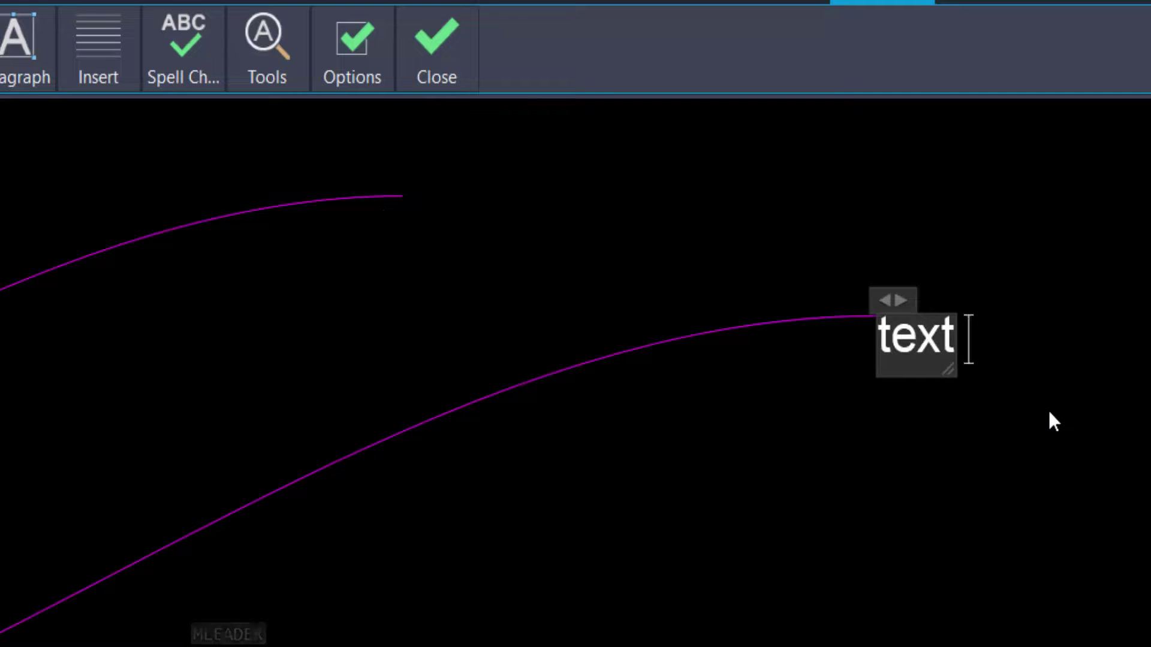
pyautogui.write(' new')
pyautogui.click(1129, 331)
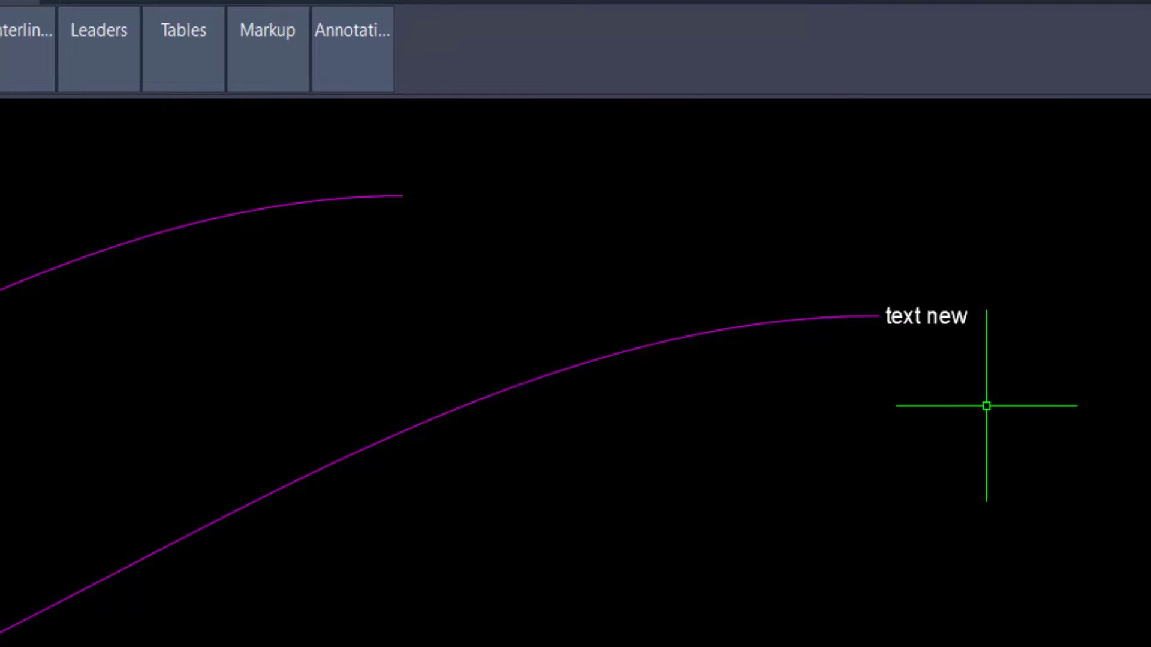
pyautogui.scroll(-2, 796, 333)
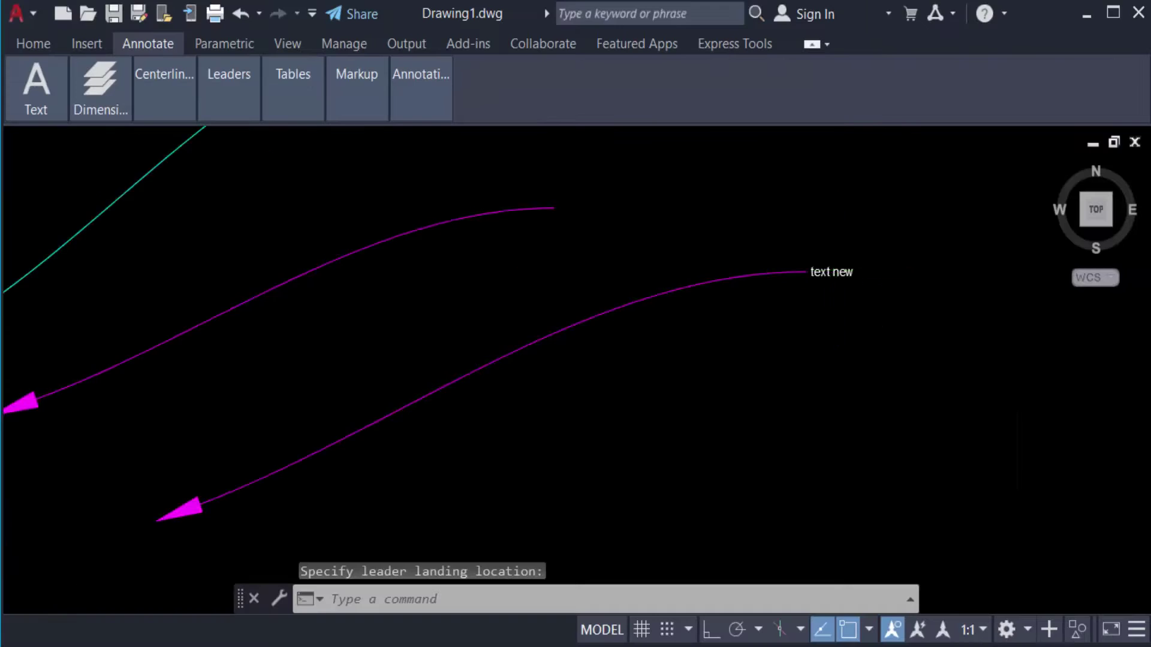
pyautogui.scroll(3, 830, 243)
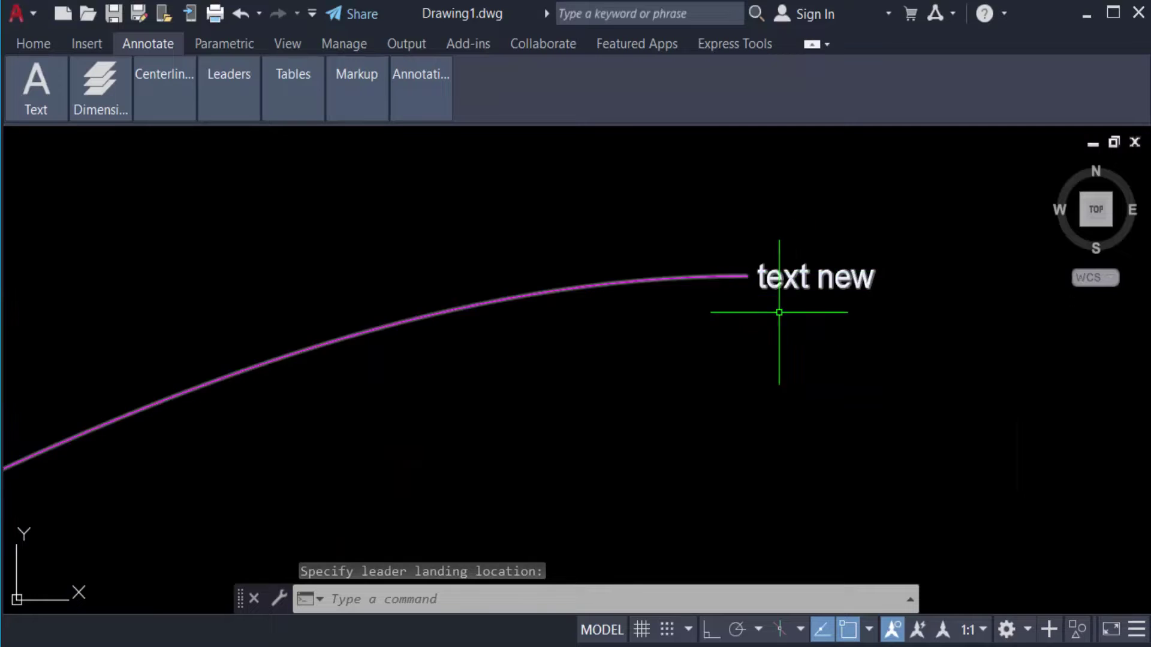
pyautogui.scroll(-3, 639, 372)
pyautogui.scroll(-3, 517, 396)
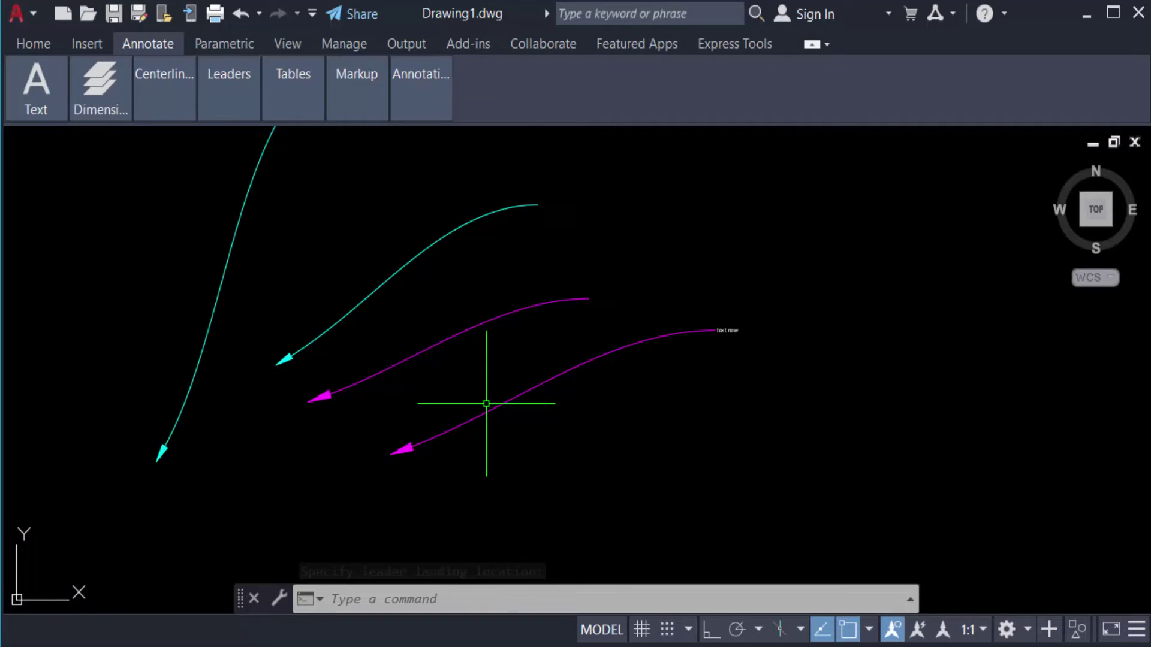